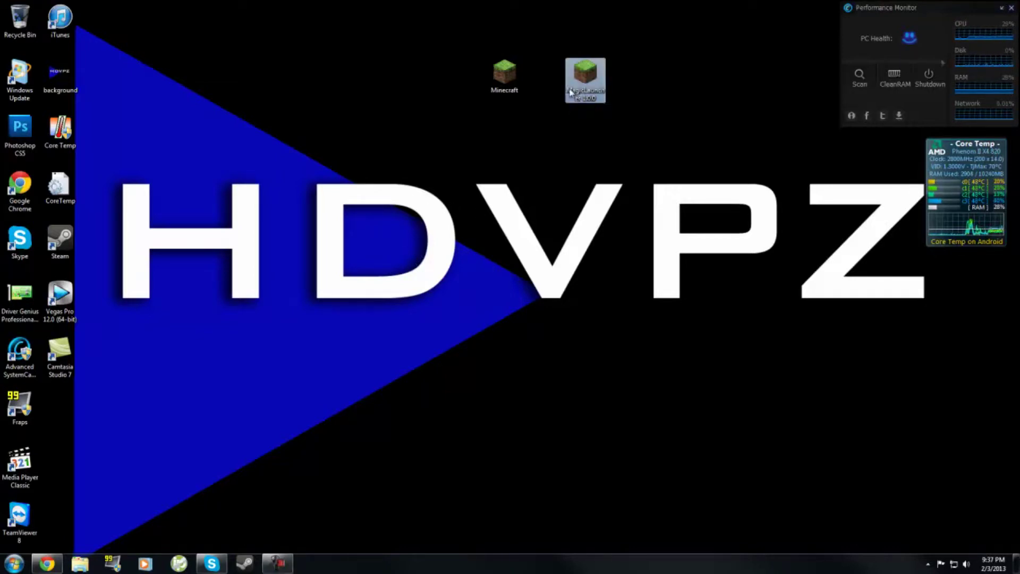
- Move the Magic Launcher desktop icon to the other side of the Minecraft icon, and launch Minecraft
left_click(585, 95)
left_click_drag(594, 78, 383, 101)
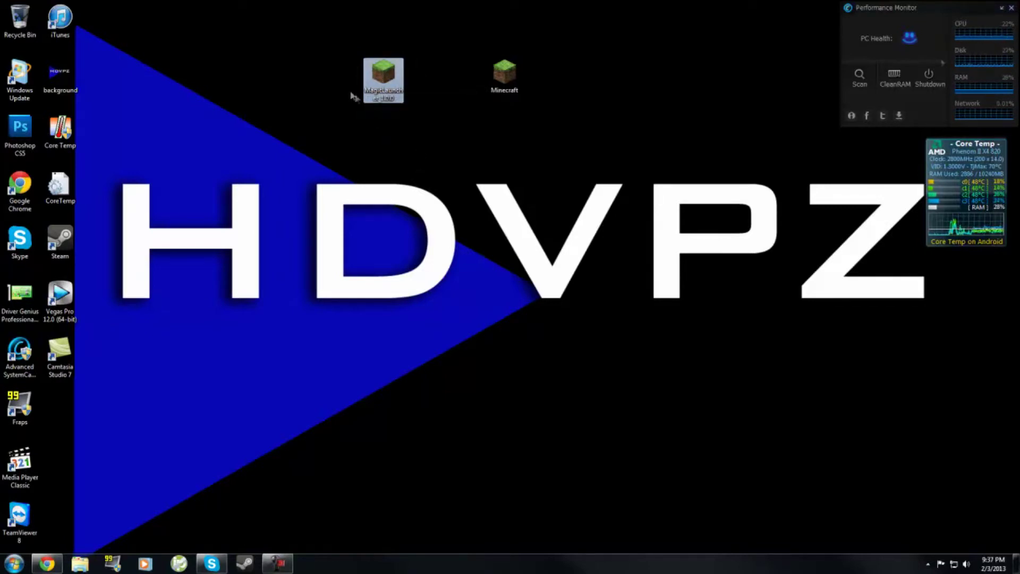
double_click(503, 78)
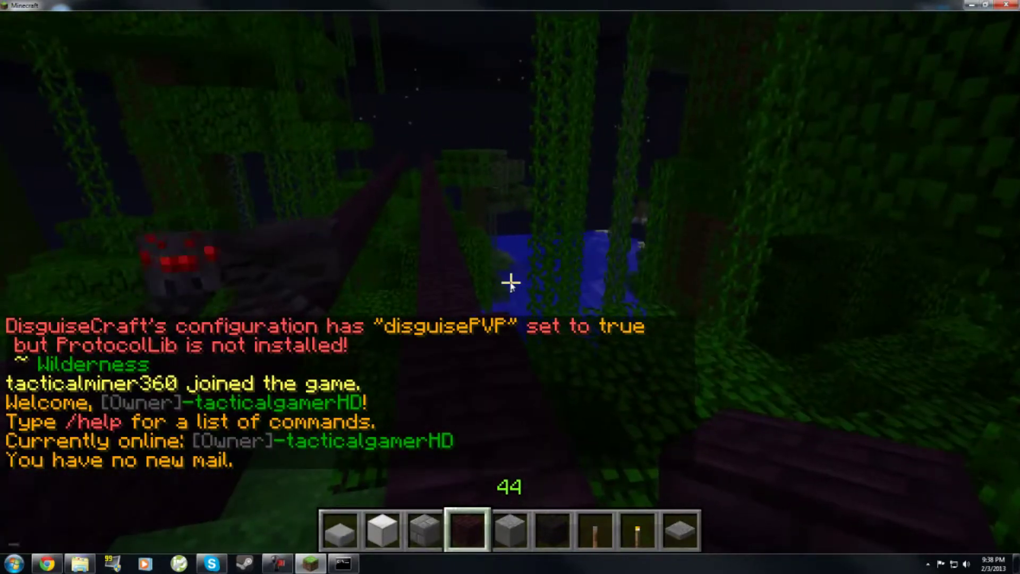
- Kill the mobs on the server with the /butcher chat command
type("/butcher")
key("Return")
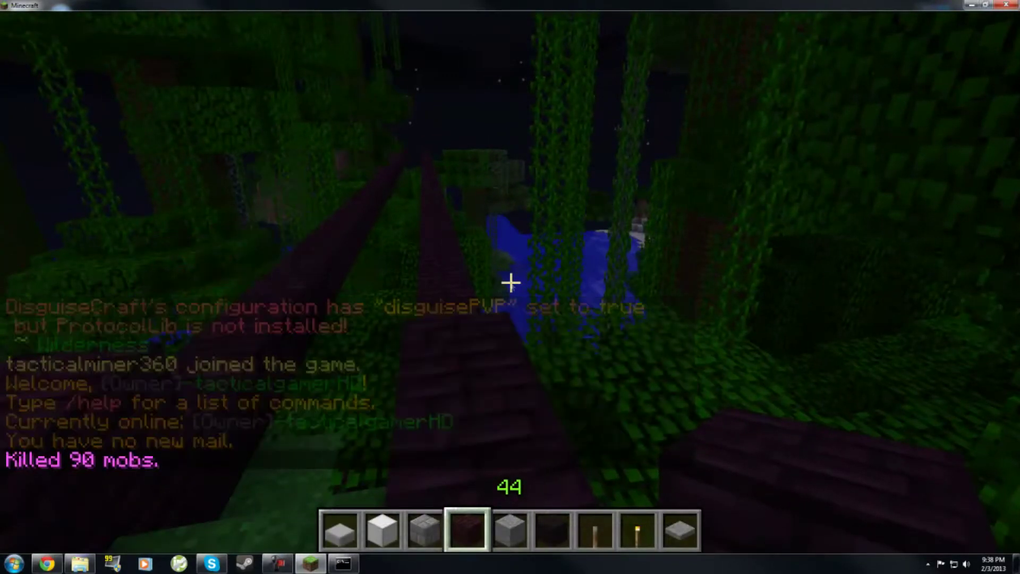
- Open the game's video settings to review the graphics and performance options, and return to the game
key("Escape")
left_click(465, 335)
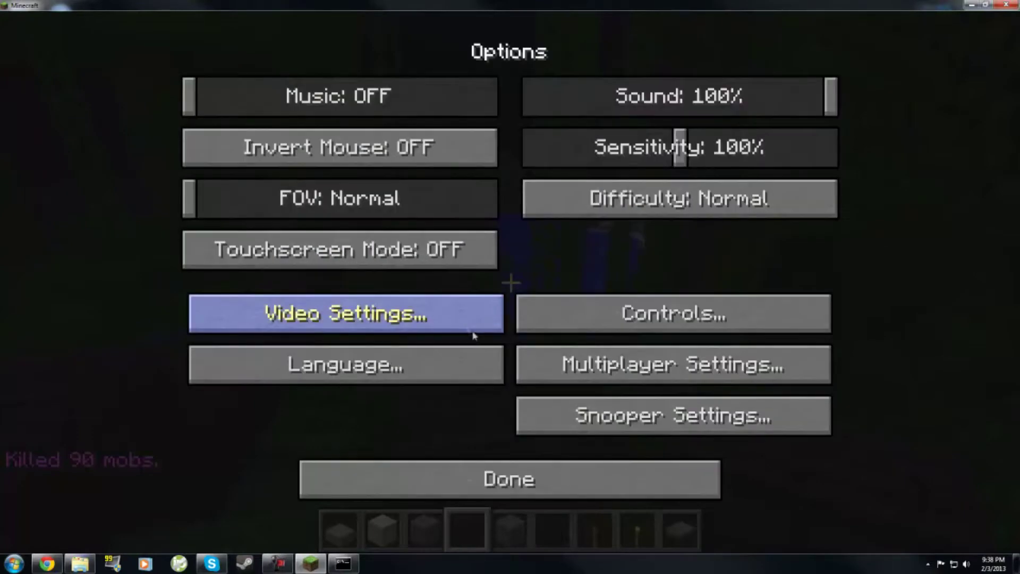
left_click(407, 318)
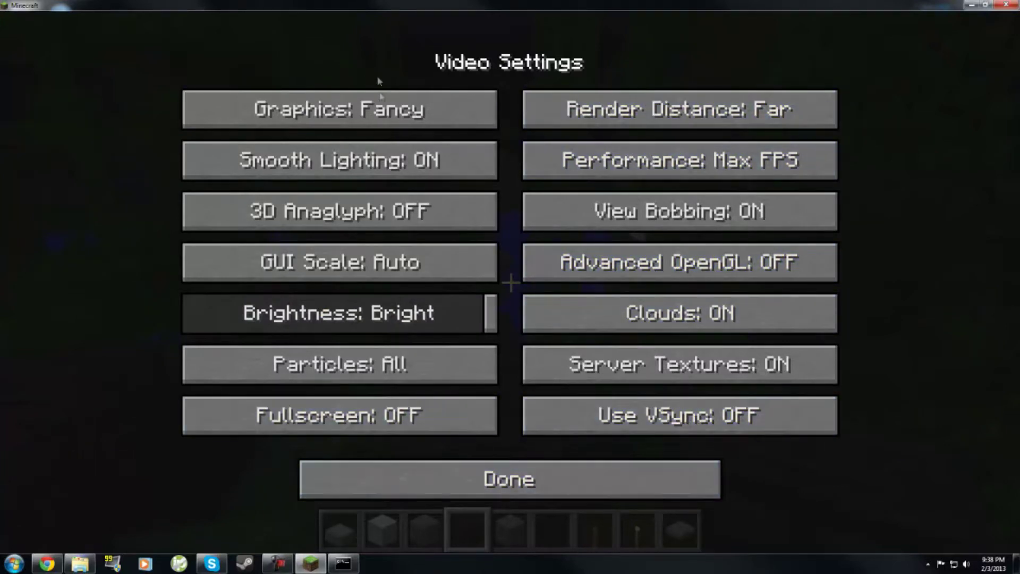
key("Escape")
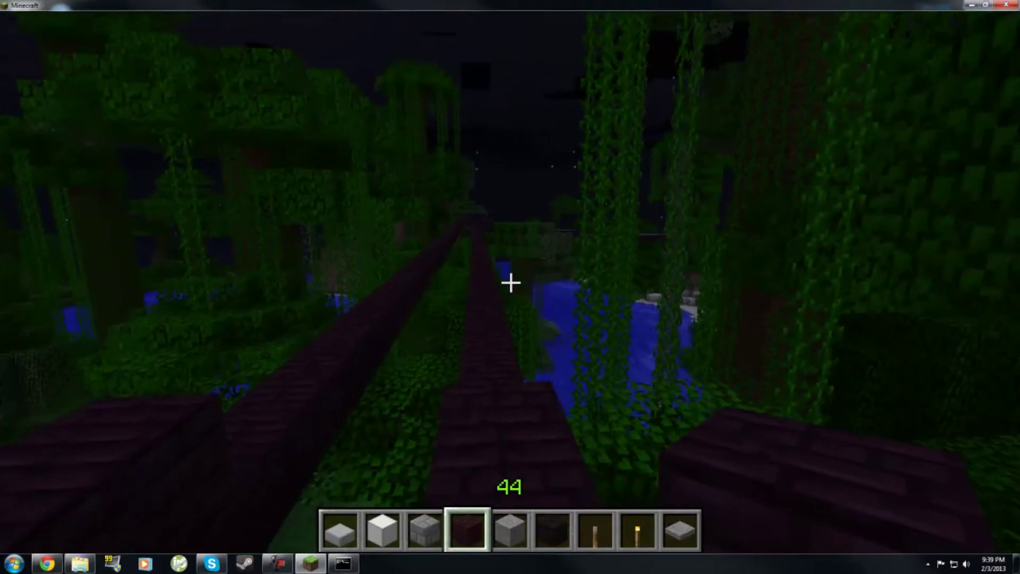
- Show the debug overlay and walk along the brick rails to check the frame rate and memory use
key("F3")
key("a")
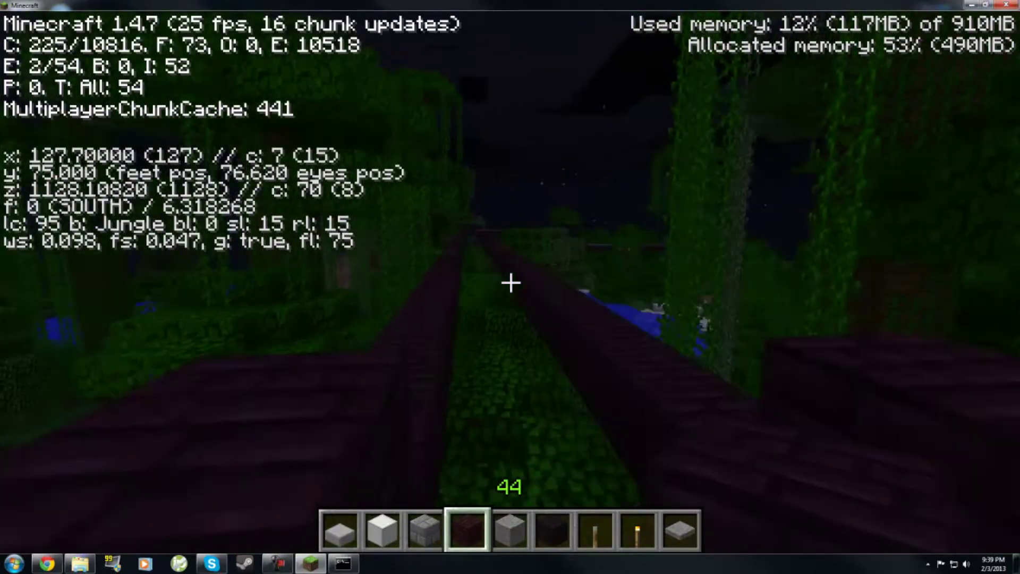
key("w")
key("space")
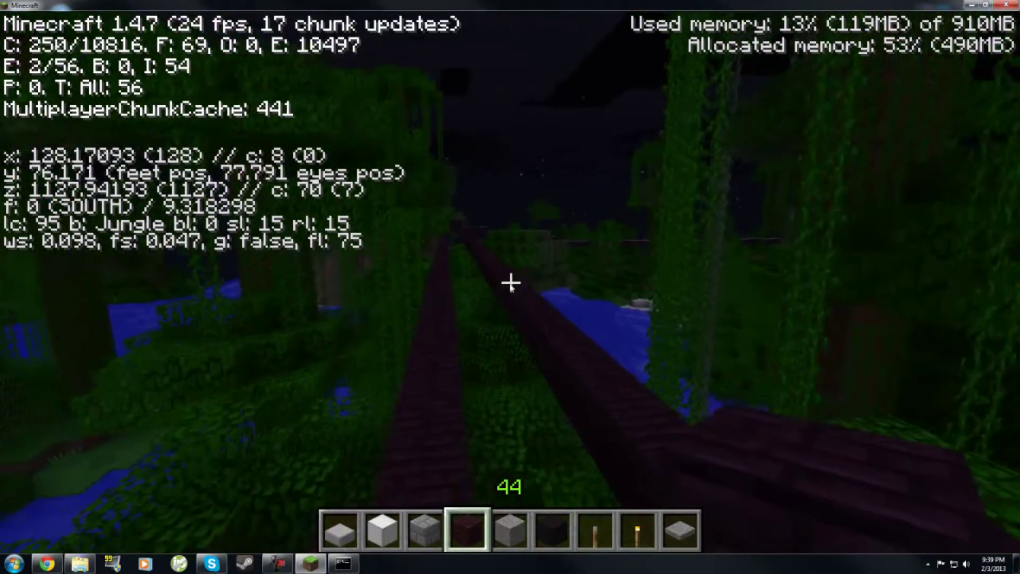
- Disconnect from the server and close Minecraft
key("Escape")
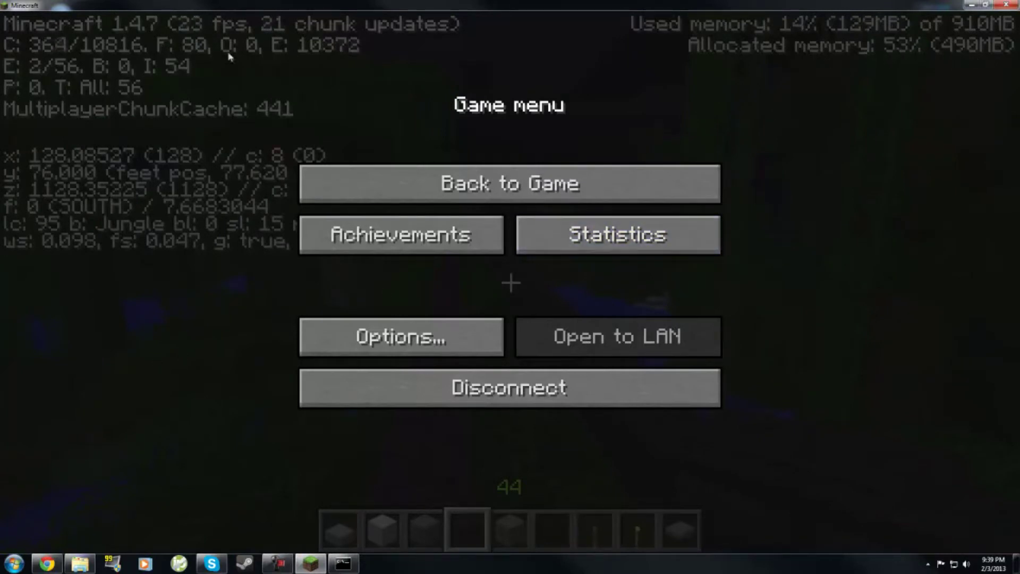
left_click(428, 376)
left_click(1007, 4)
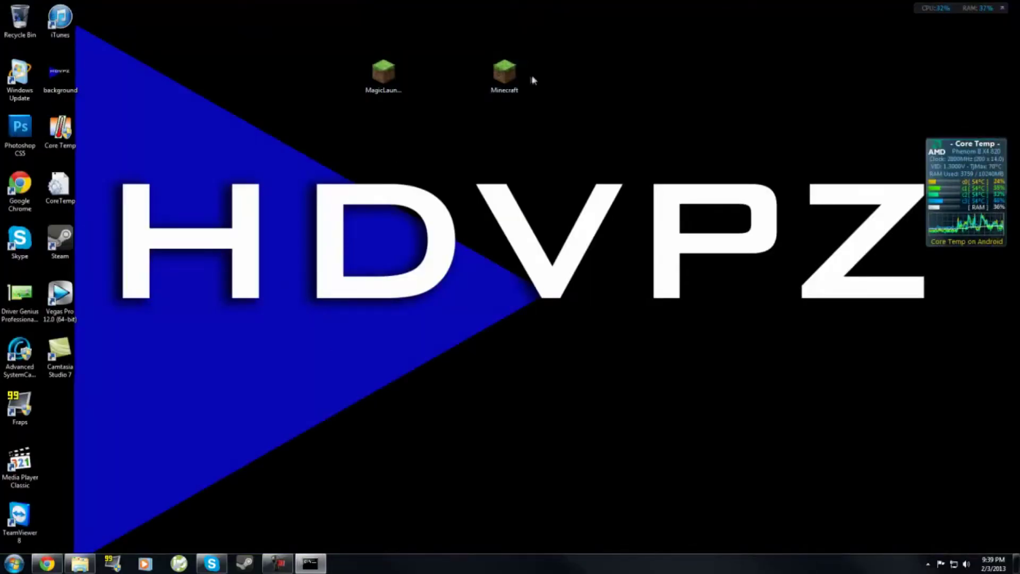
- Move the Minecraft and Magic Launcher icons into the second column of desktop icons, below Camtasia Studio 7
left_click_drag(504, 74, 60, 408)
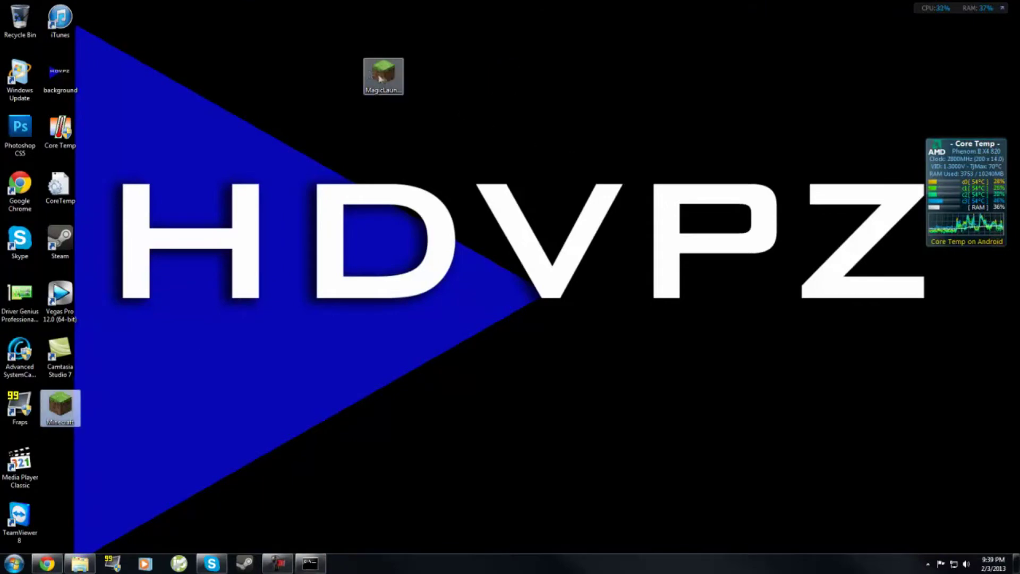
left_click_drag(383, 75, 59, 473)
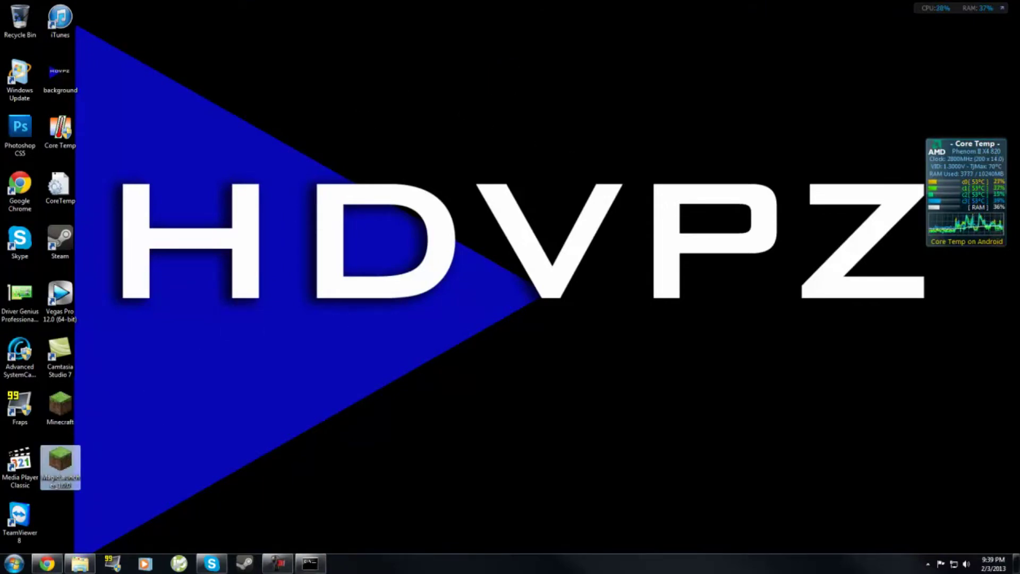
- Switch to Chrome and bring up the forum thread for Risugami's Mods, version 1.4.7
left_click(48, 563)
left_click_drag(956, 256, 479, 1)
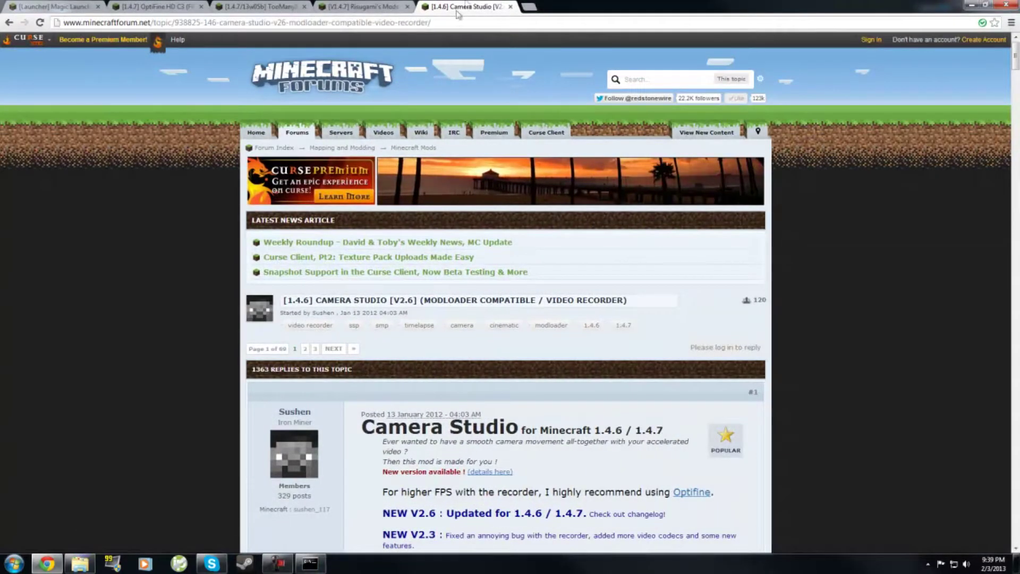
left_click(366, 6)
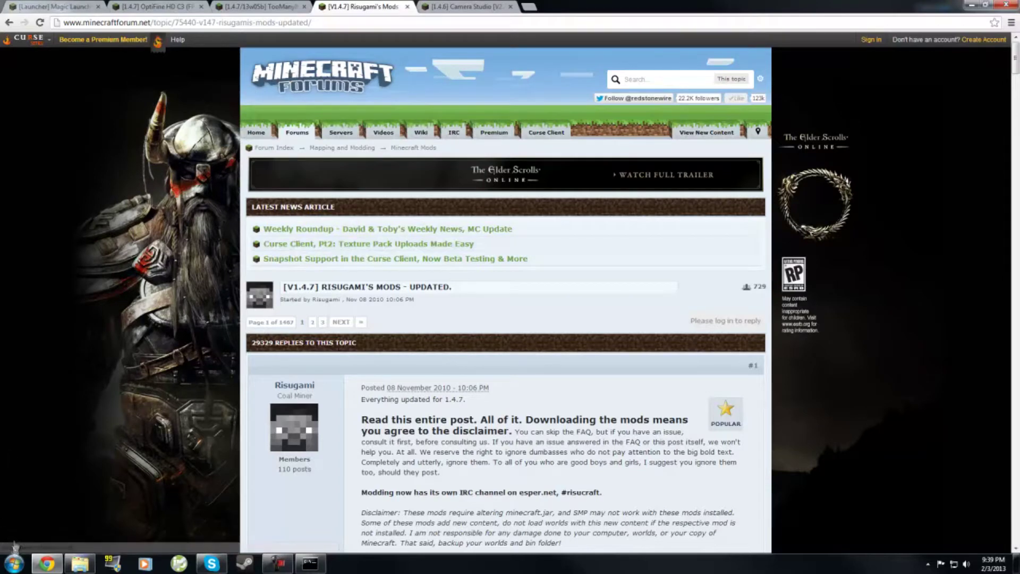
left_click(15, 545)
left_click(14, 563)
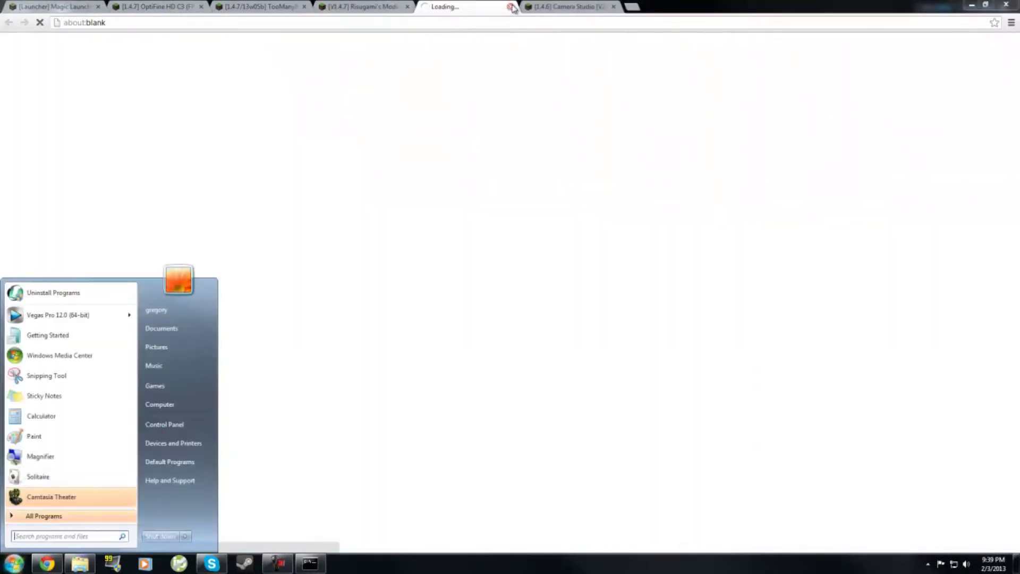
left_click(511, 6)
- Open the Roaming folder that holds .minecraft through a %appdata% search, and close it after viewing
left_click(14, 563)
left_click(38, 536)
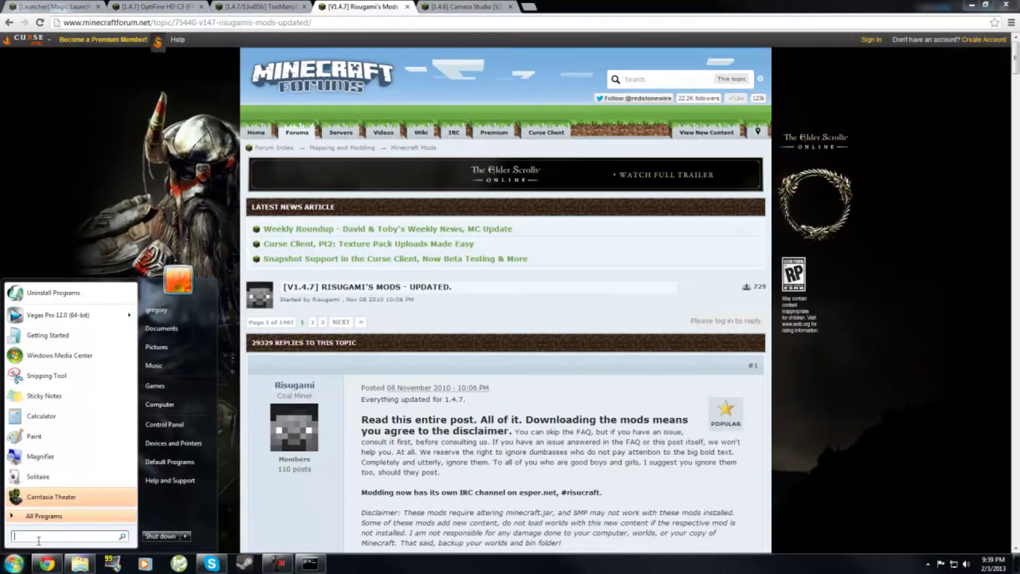
type("%")
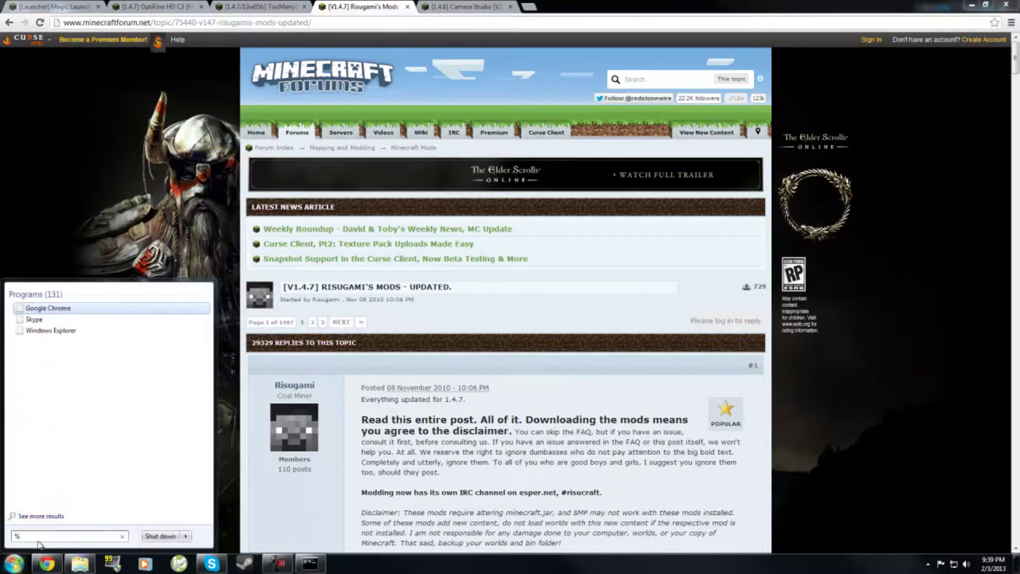
type("appdata")
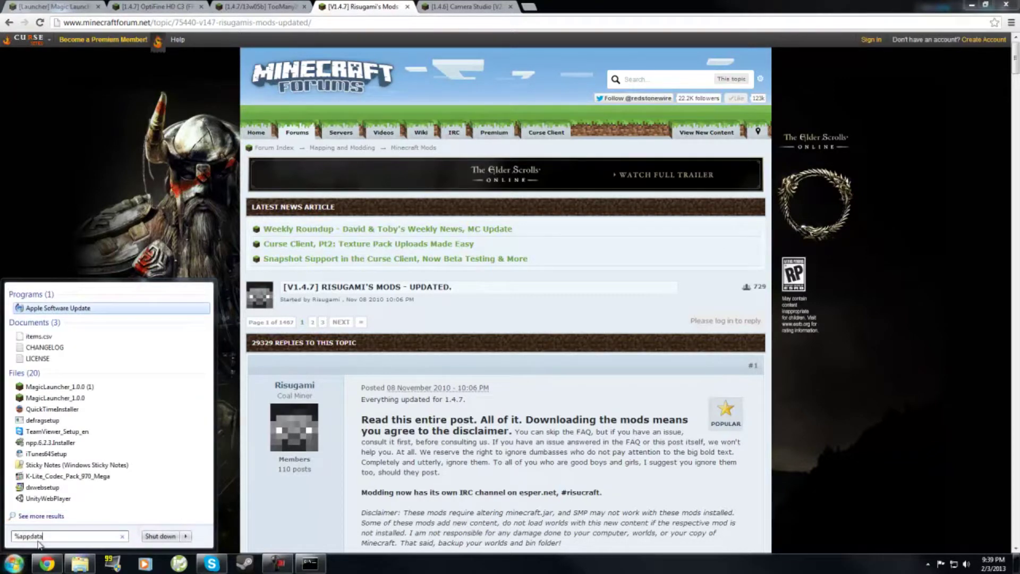
type("%")
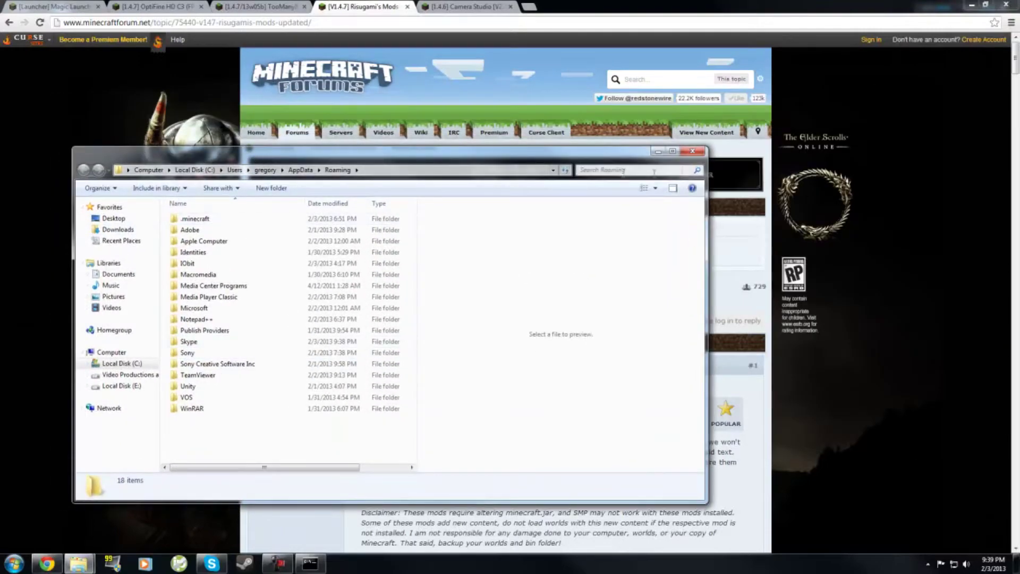
left_click(692, 151)
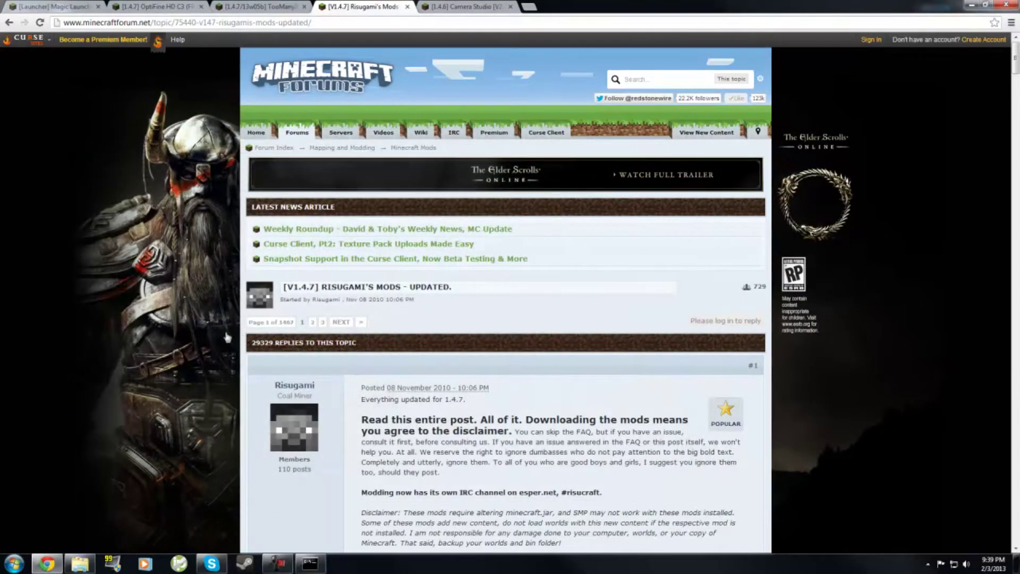
- Examine the Windows installation instructions and locate the ModLoader 1.4.7 download links in Risugami's thread
scroll(389, 355, "down", 20)
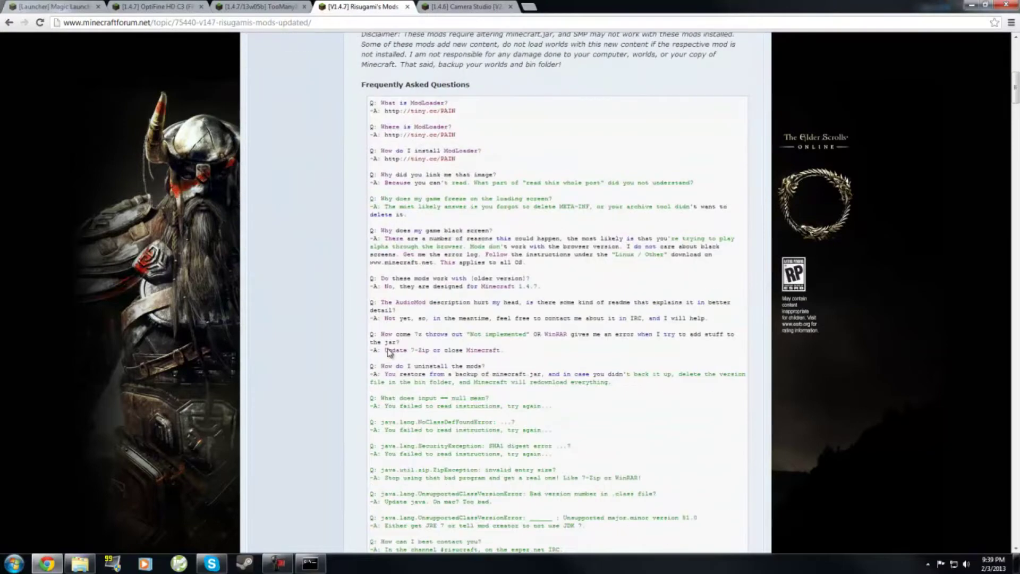
scroll(389, 368, "down", 3)
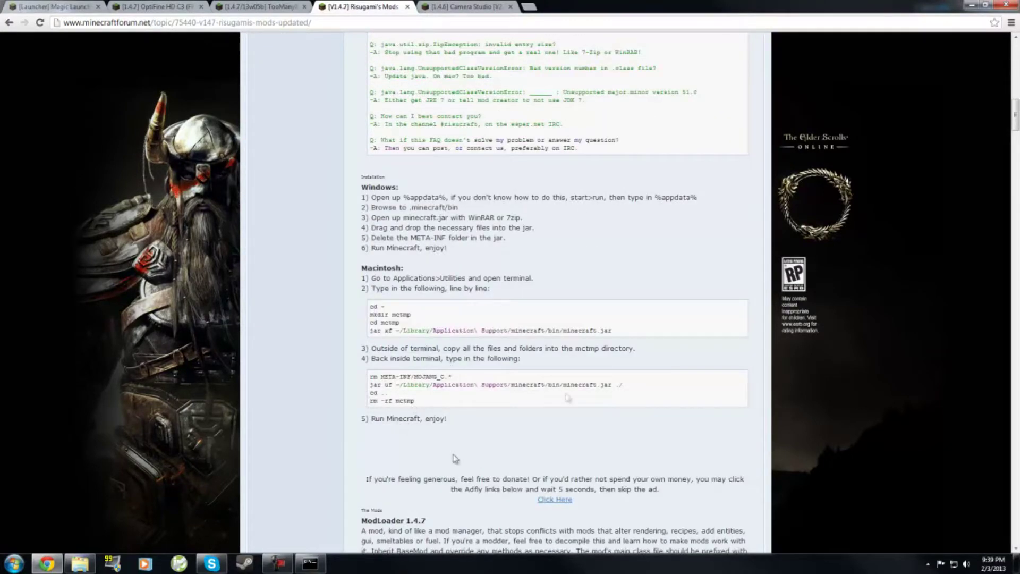
scroll(419, 358, "down", 5)
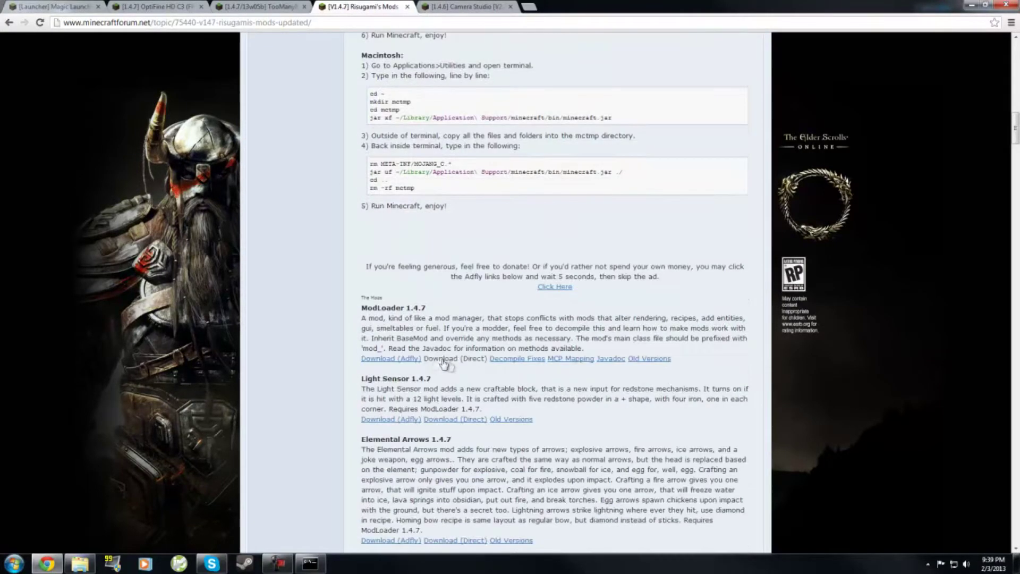
scroll(409, 327, "up", 20)
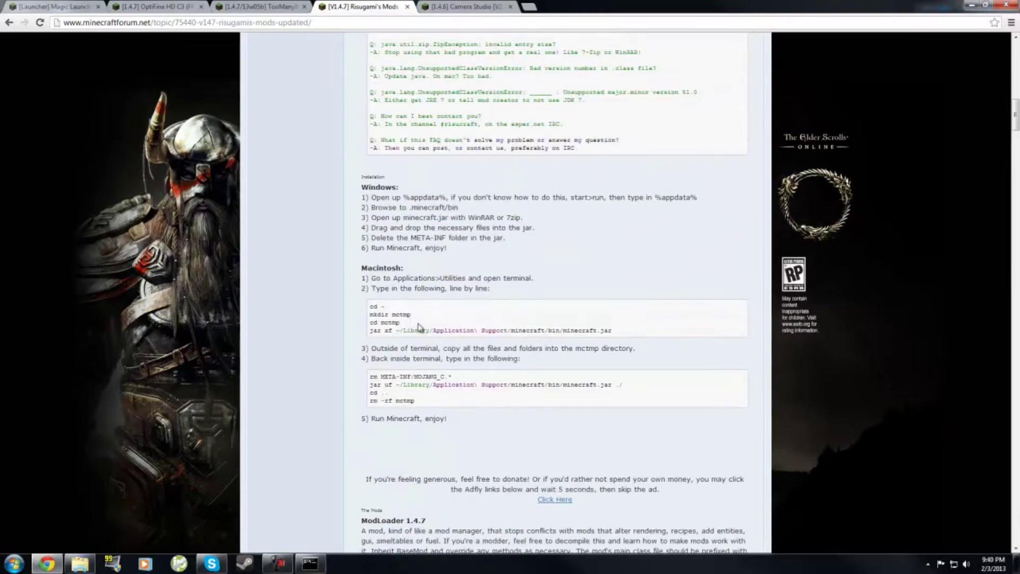
scroll(425, 357, "down", 13)
scroll(425, 357, "down", 6)
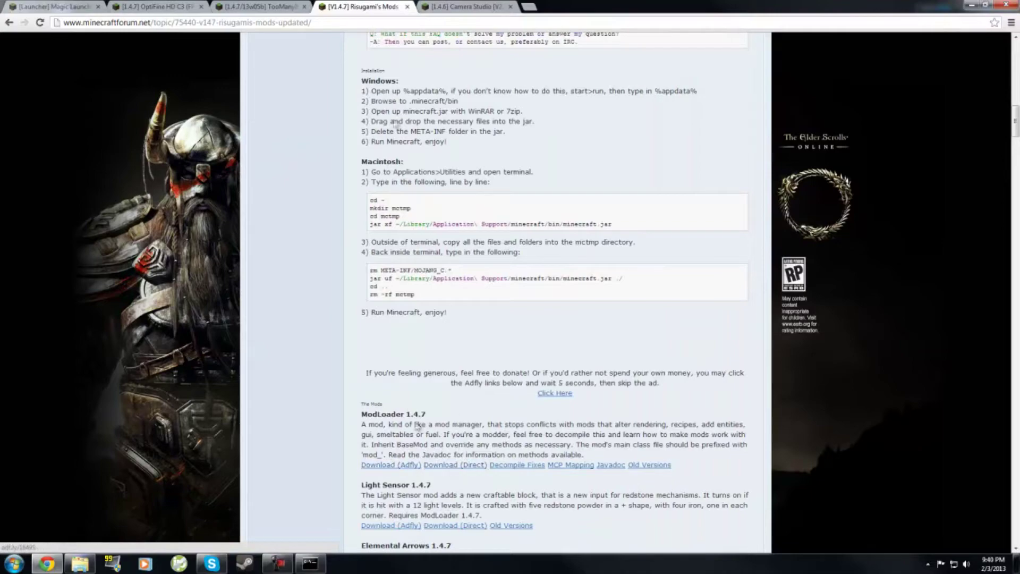
- Look through the other open mod threads, including Camera Studio and TooManyItems
left_click(436, 6)
scroll(448, 466, "down", 20)
left_click(240, 6)
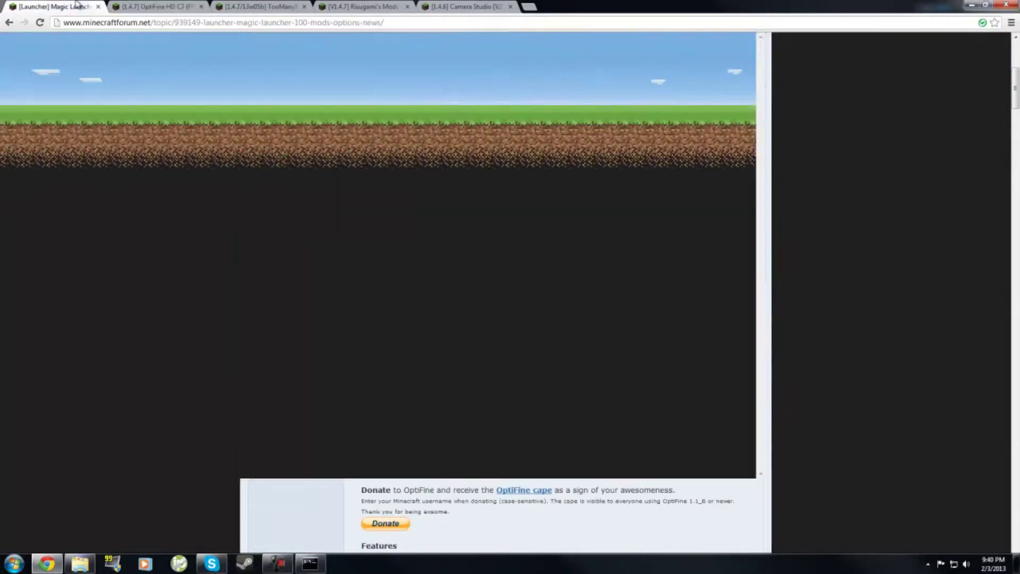
- Examine the Magic Launcher 1.0.0 thread's feature list, download links and replies, and return to the desktop
scroll(141, 291, "down", 7)
scroll(277, 237, "up", 3)
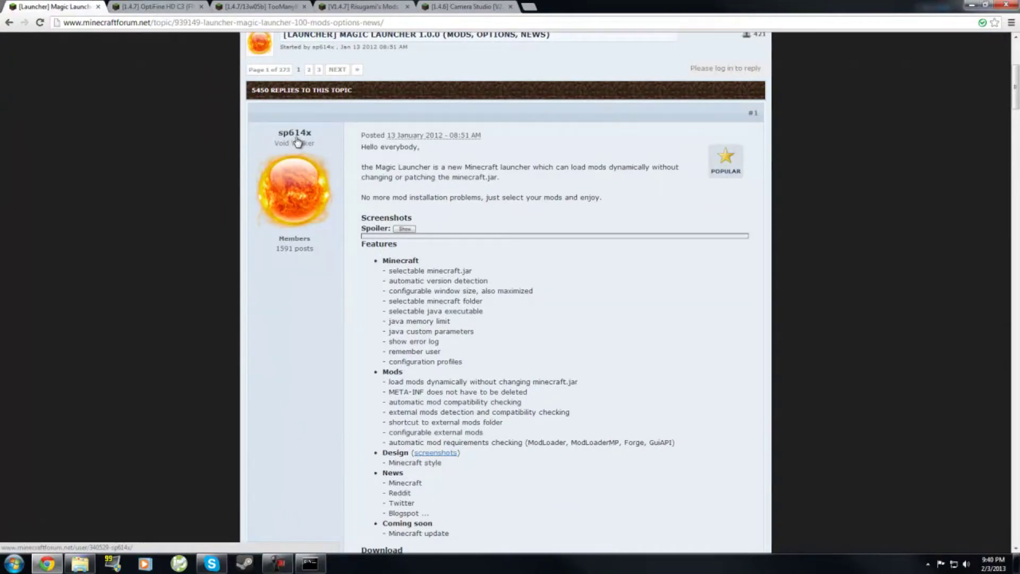
scroll(310, 142, "down", 2)
scroll(310, 142, "up", 2)
scroll(426, 305, "down", 10)
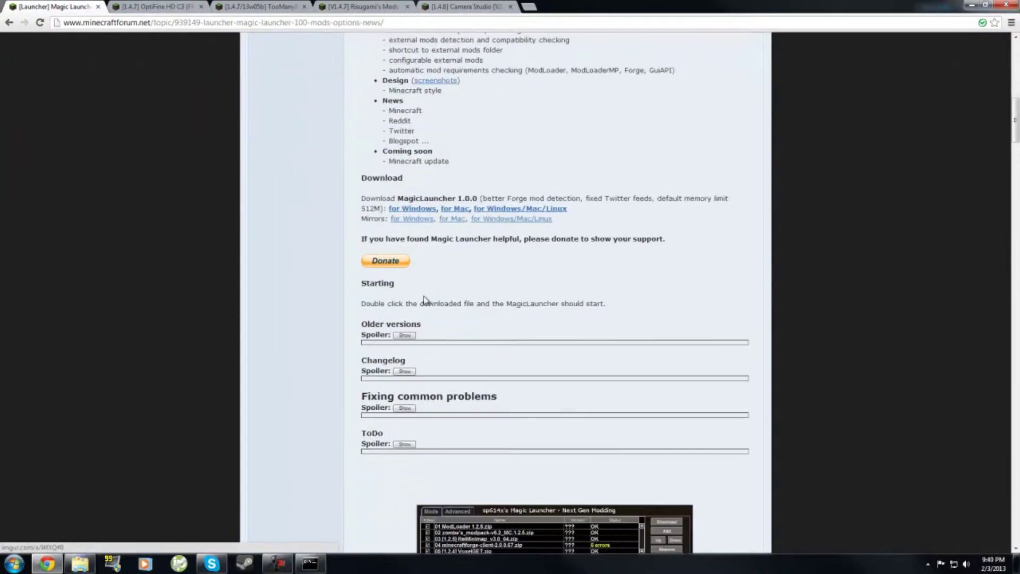
scroll(485, 253, "down", 10)
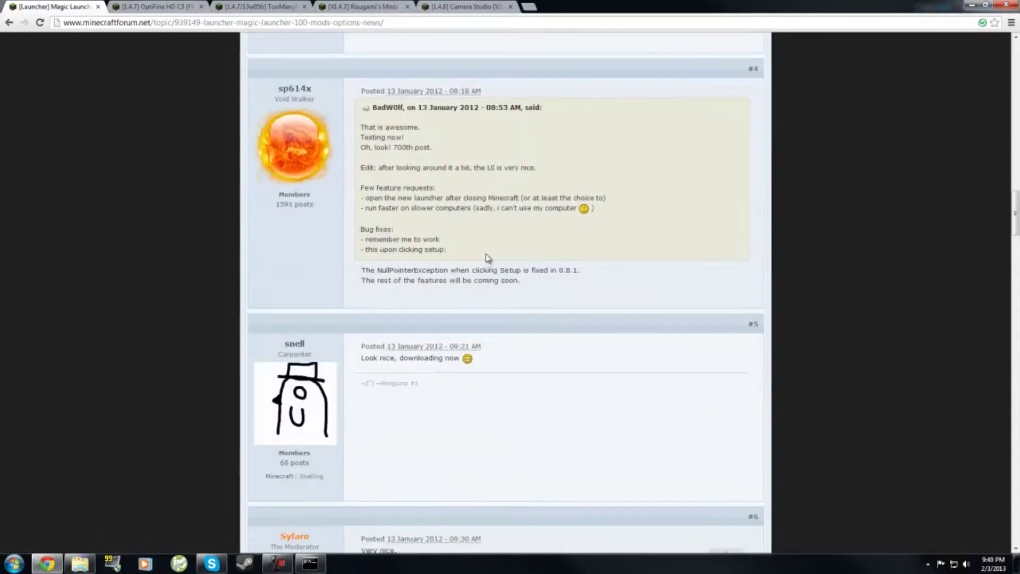
scroll(485, 313, "up", 10)
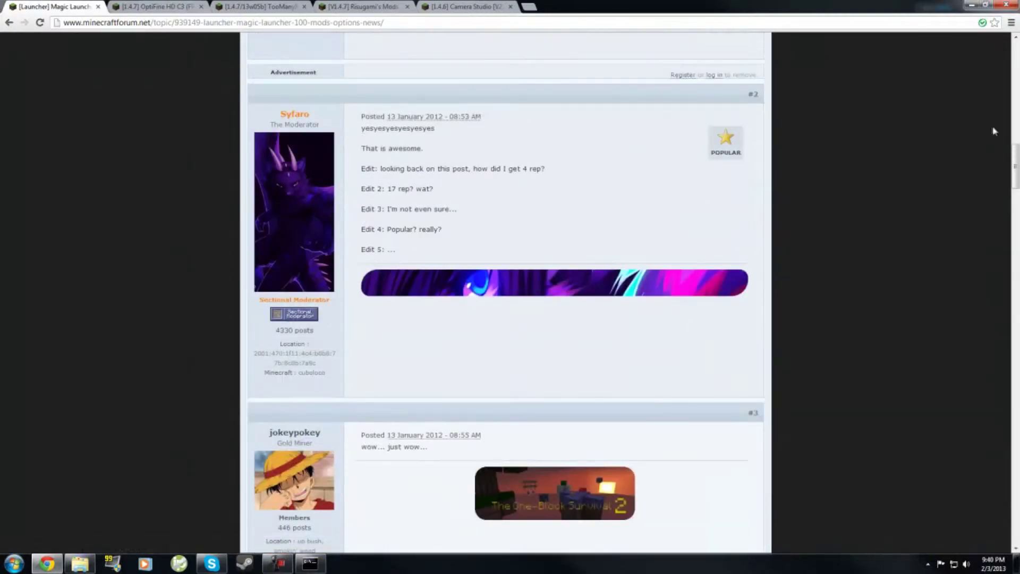
left_click_drag(1013, 167, 973, 73)
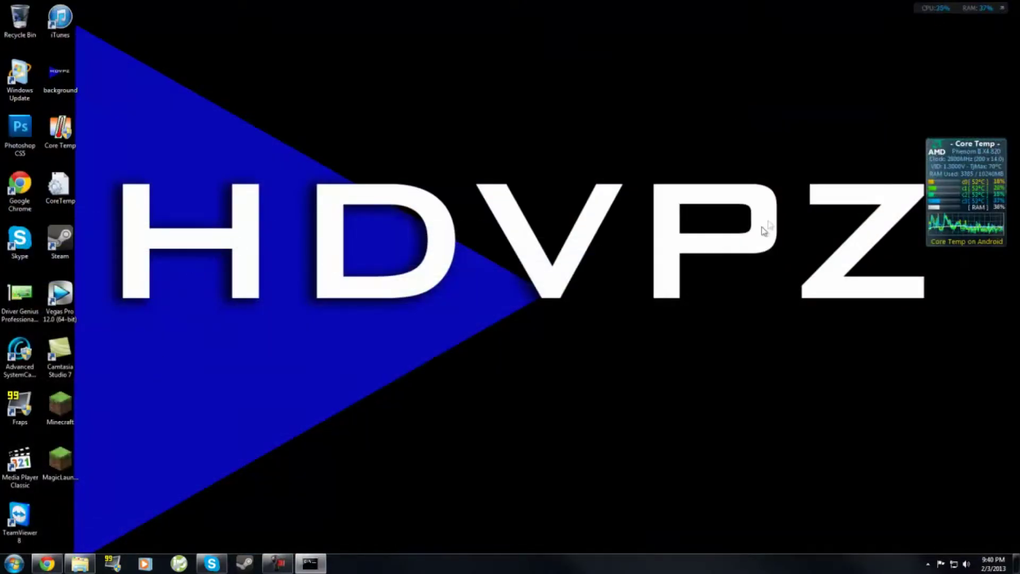
- Expand the Performance Monitor desktop widget to its full view
left_click(996, 8)
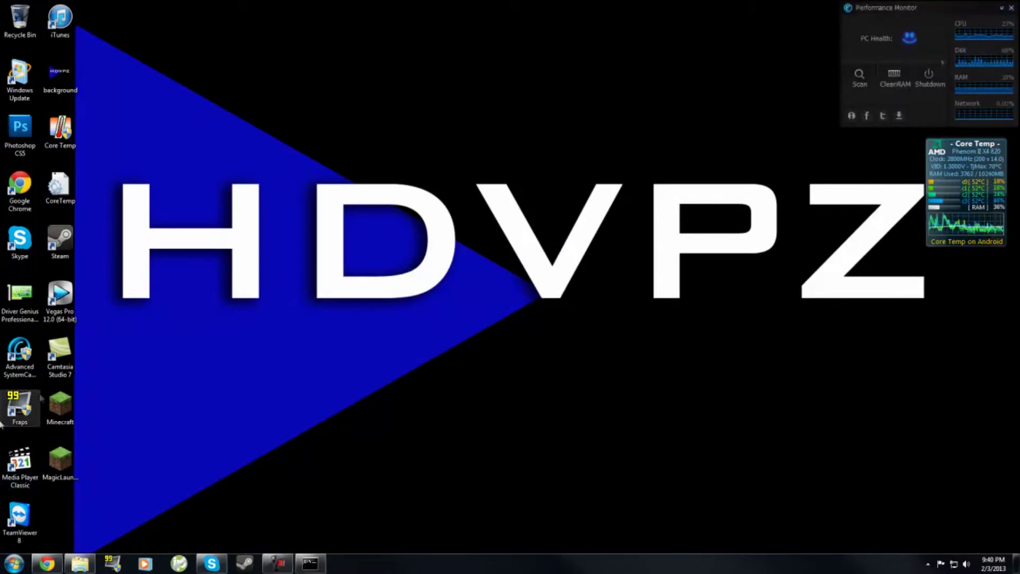
- Run MagicLauncher_1.0.0.exe, allowing it past the security warning, and open the setup of the Default configuration
double_click(71, 475)
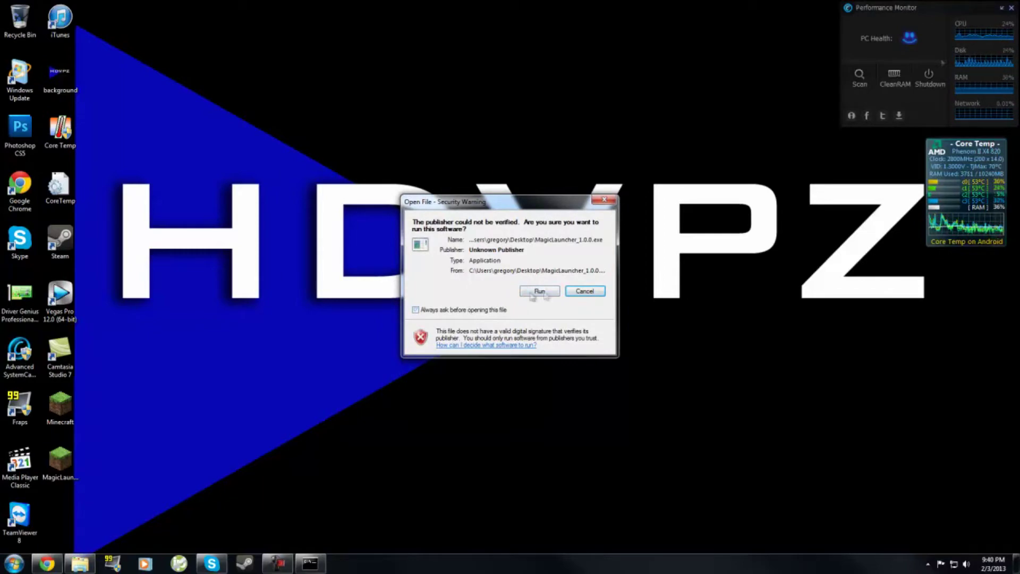
left_click(537, 291)
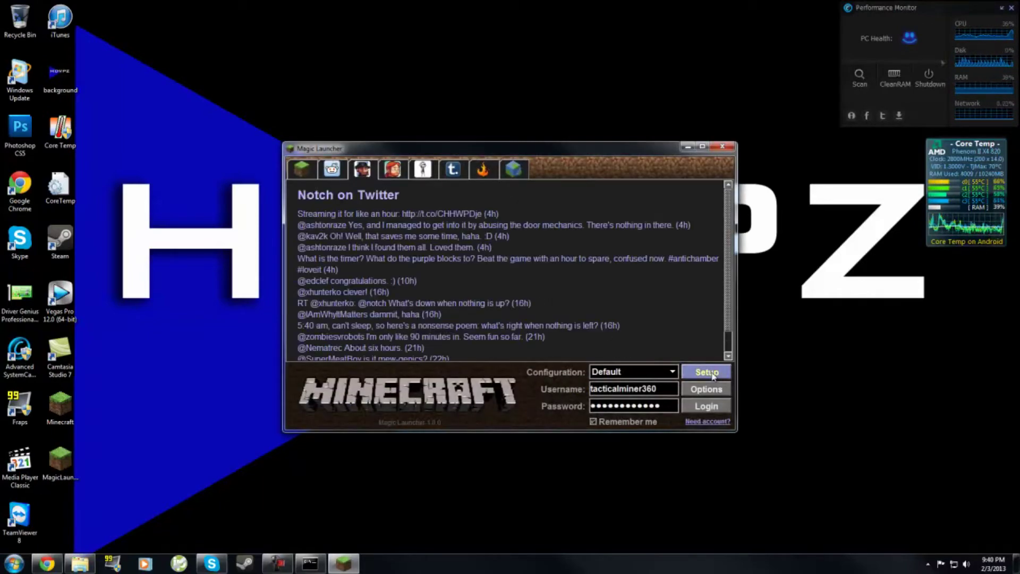
left_click(707, 373)
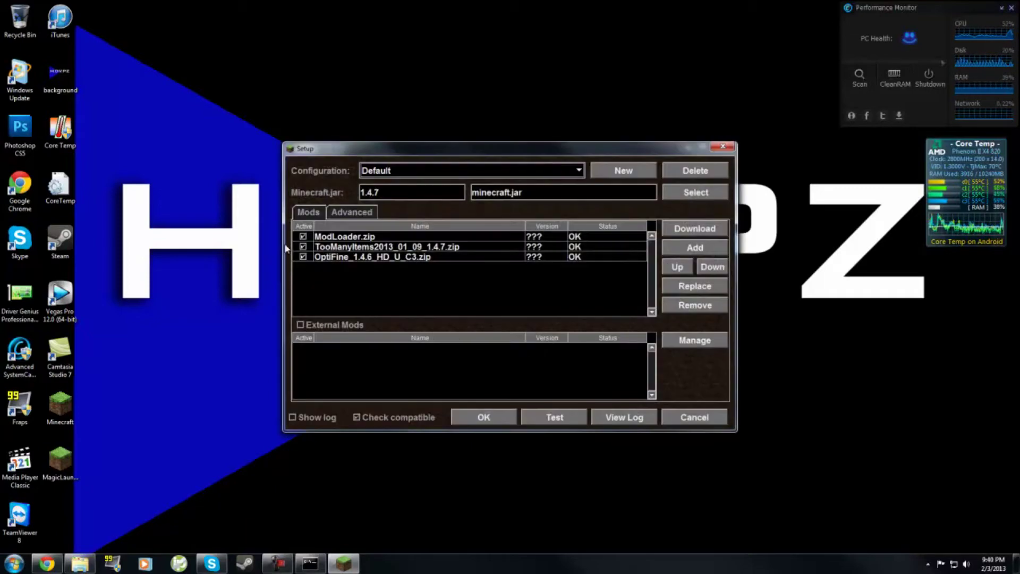
- In Chrome, download Camera Studio V2.6 for Minecraft 1.4.6 / 1.4.7 from its forum thread, skipping the adf.ly ad
left_click(348, 257)
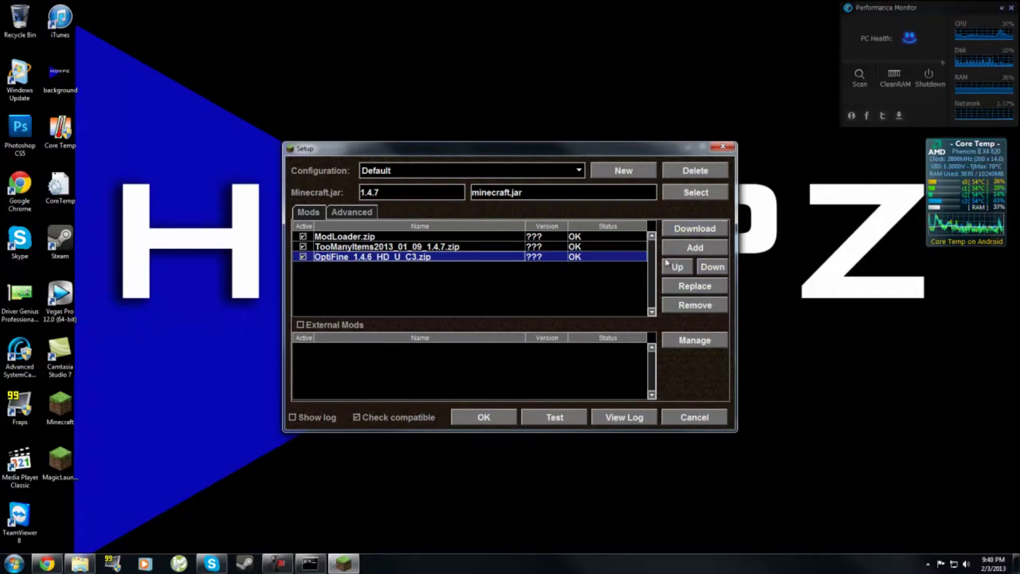
left_click(688, 250)
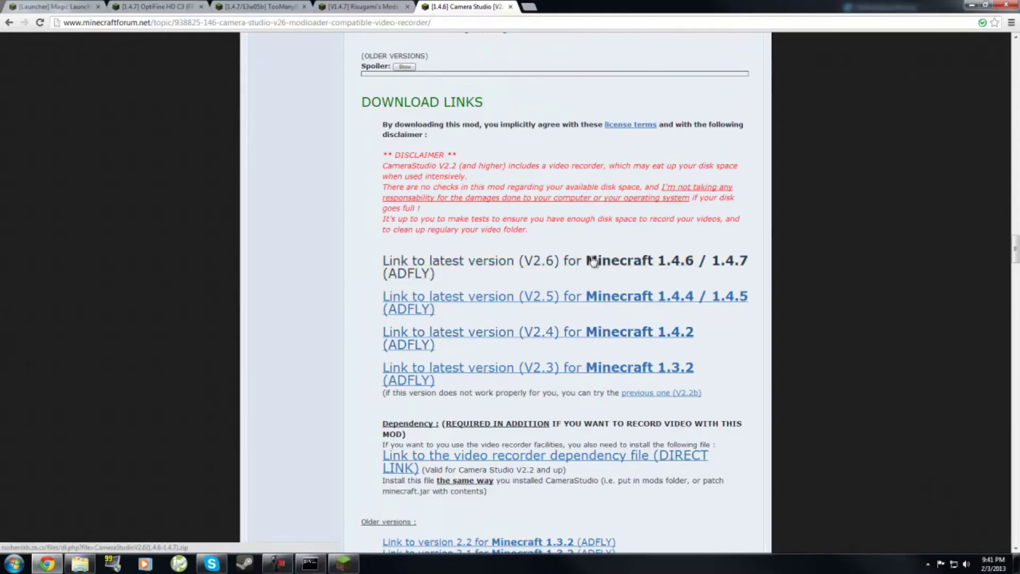
left_click(594, 278)
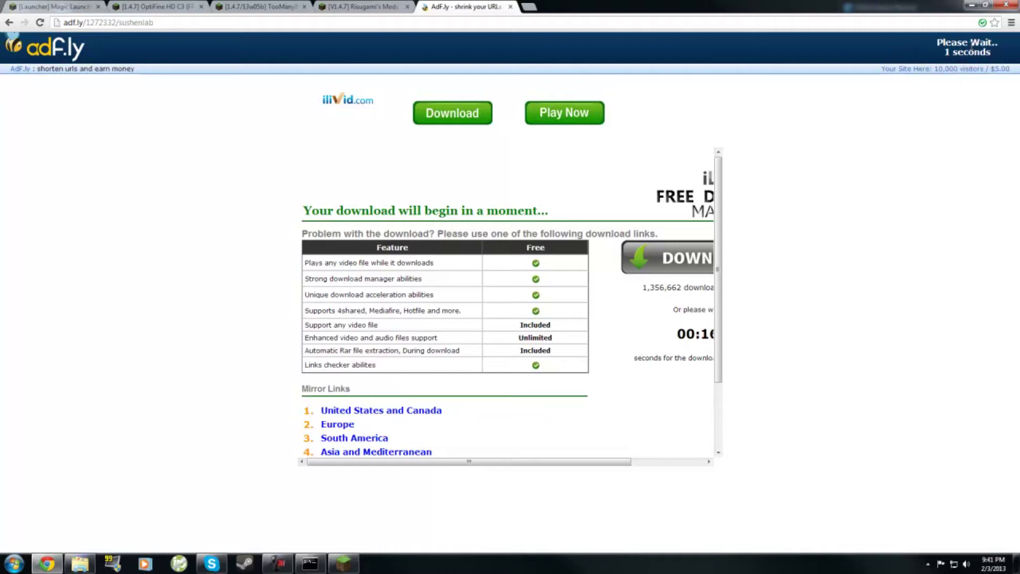
left_click(968, 49)
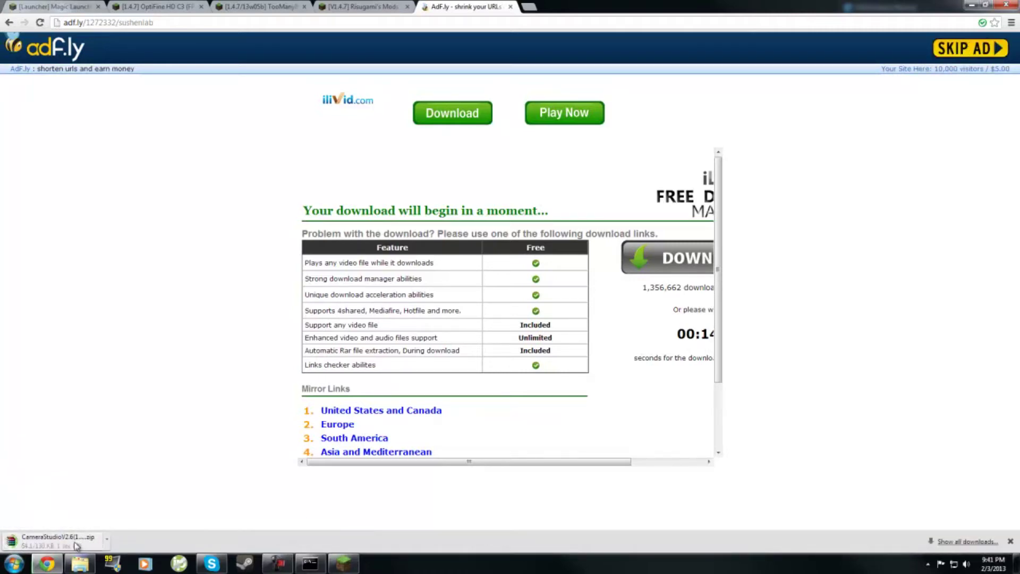
- Place the downloaded Camera Studio zip on the desktop and minimize the browser window
key("super+Down")
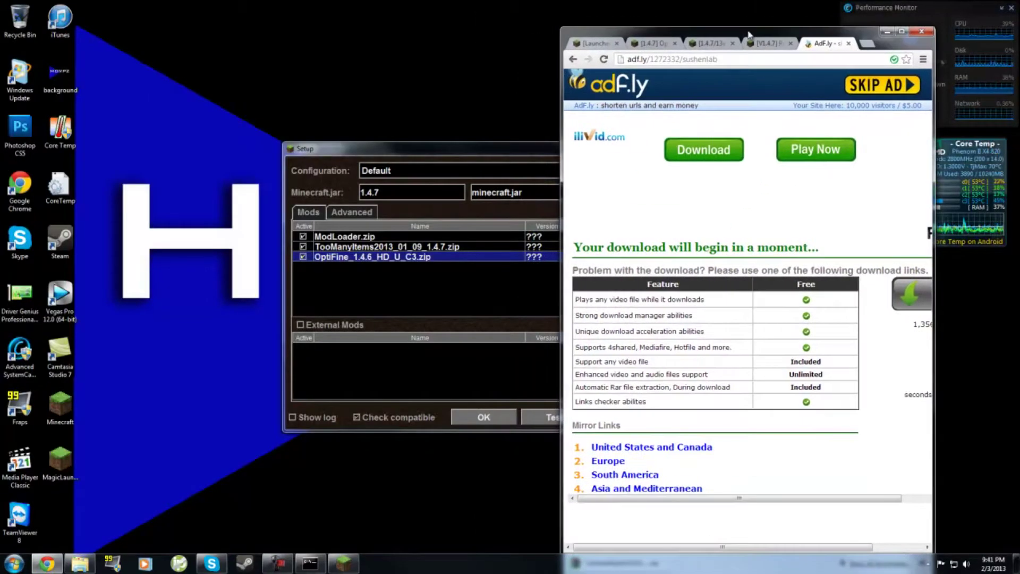
left_click_drag(745, 24, 1, 43)
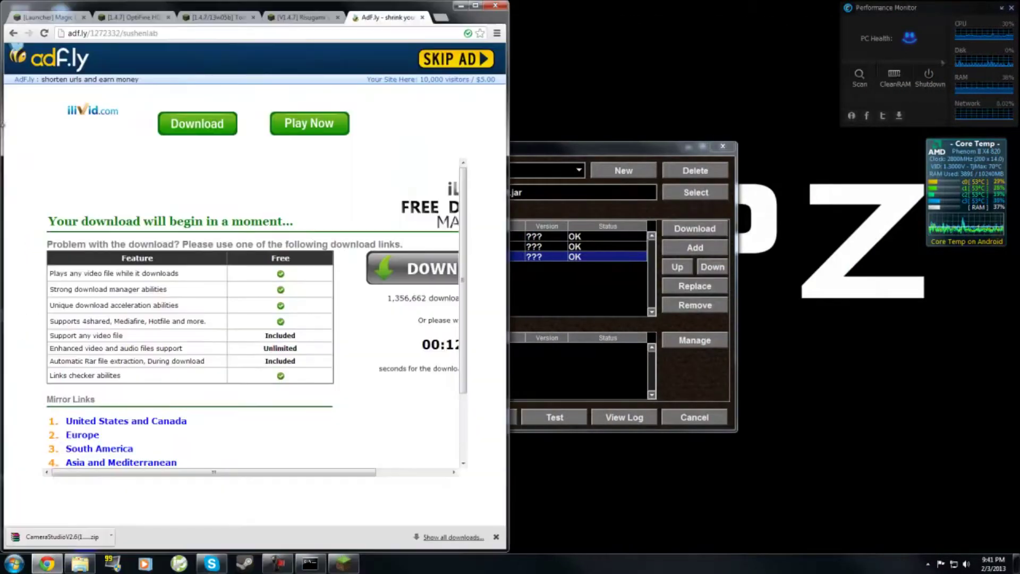
left_click_drag(27, 543, 871, 304)
left_click(466, 7)
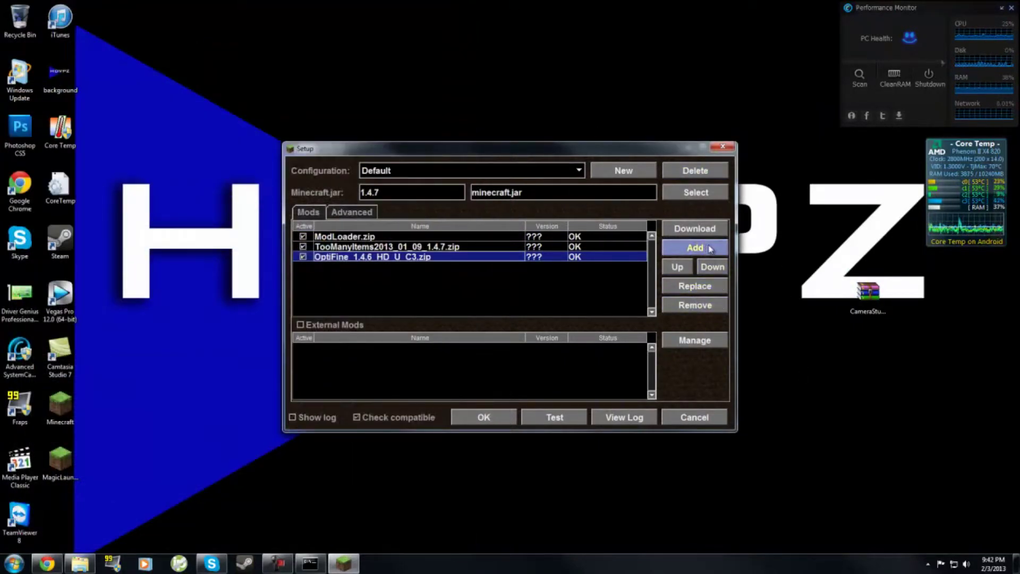
- Add CameraStudioV2.6(1.4.6-1.4.7).zip from the Desktop folder to the Default configuration's mod list
left_click(695, 247)
left_click(599, 174)
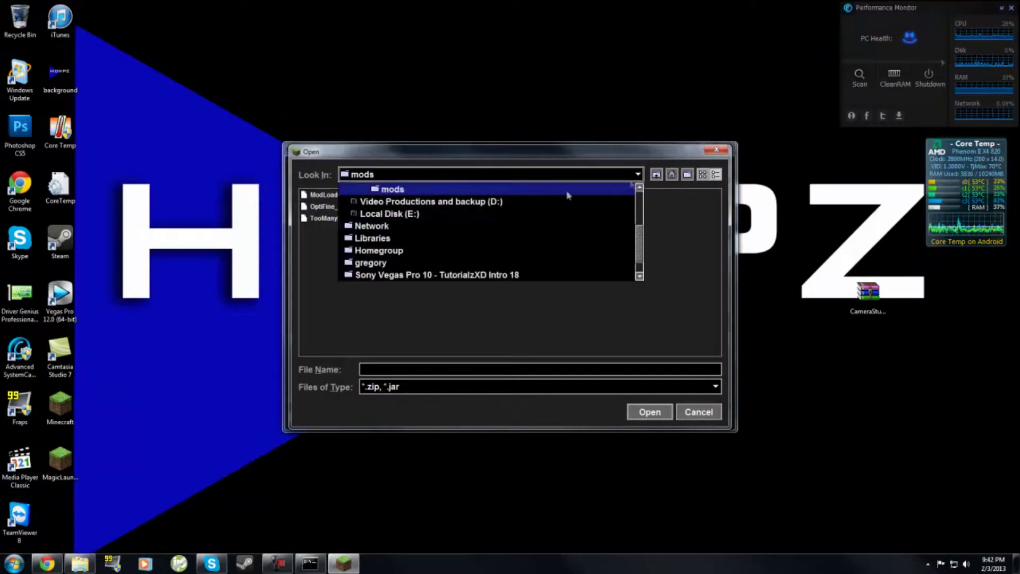
scroll(568, 196, "up", 3)
left_click(392, 201)
left_click(361, 229)
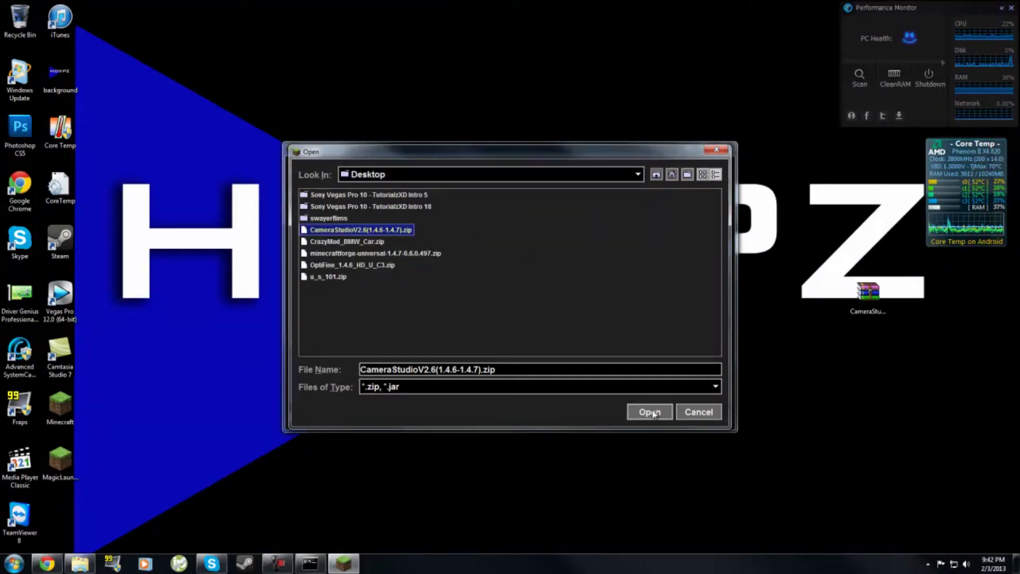
left_click(650, 412)
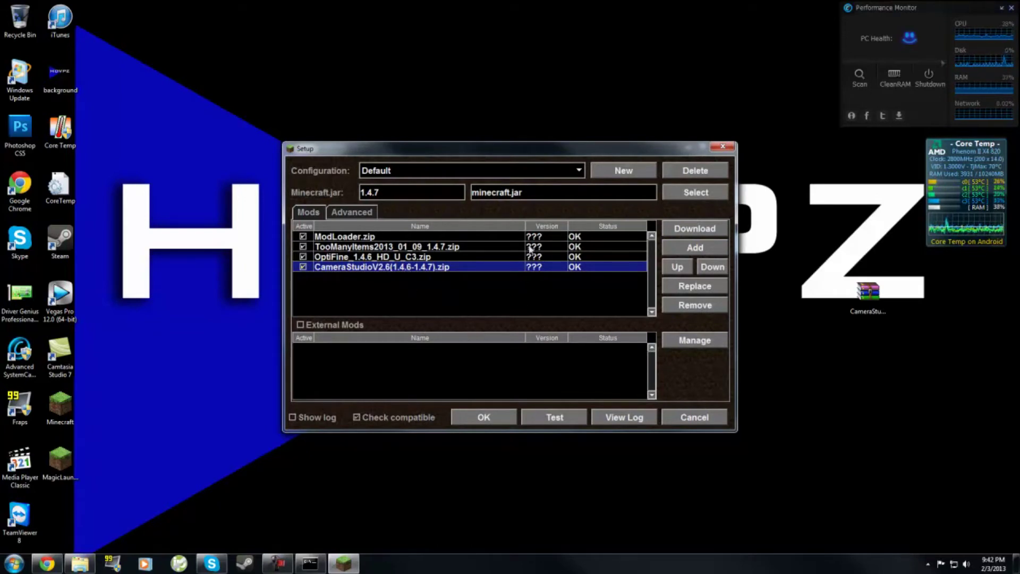
left_click(364, 238)
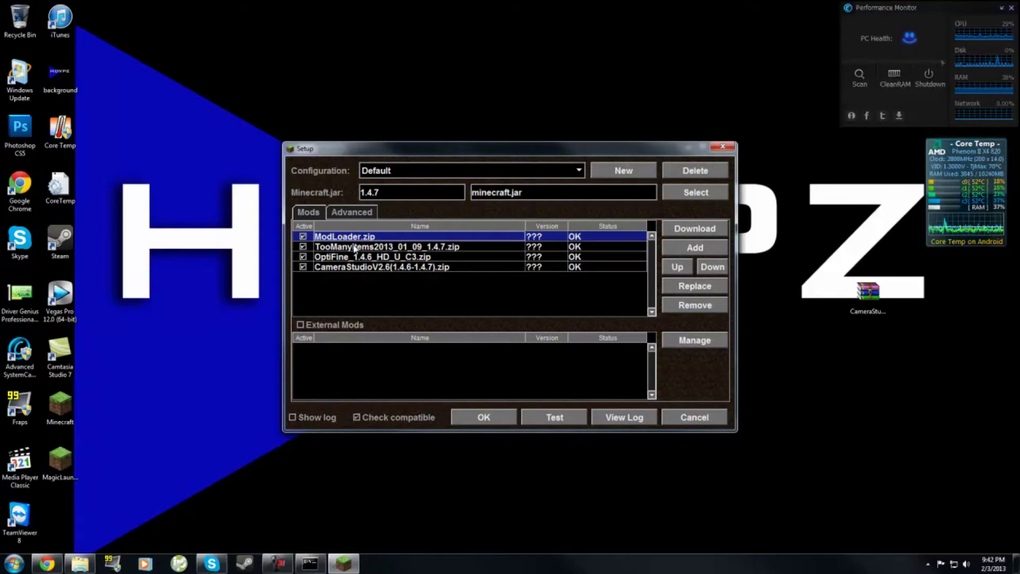
left_click(356, 247)
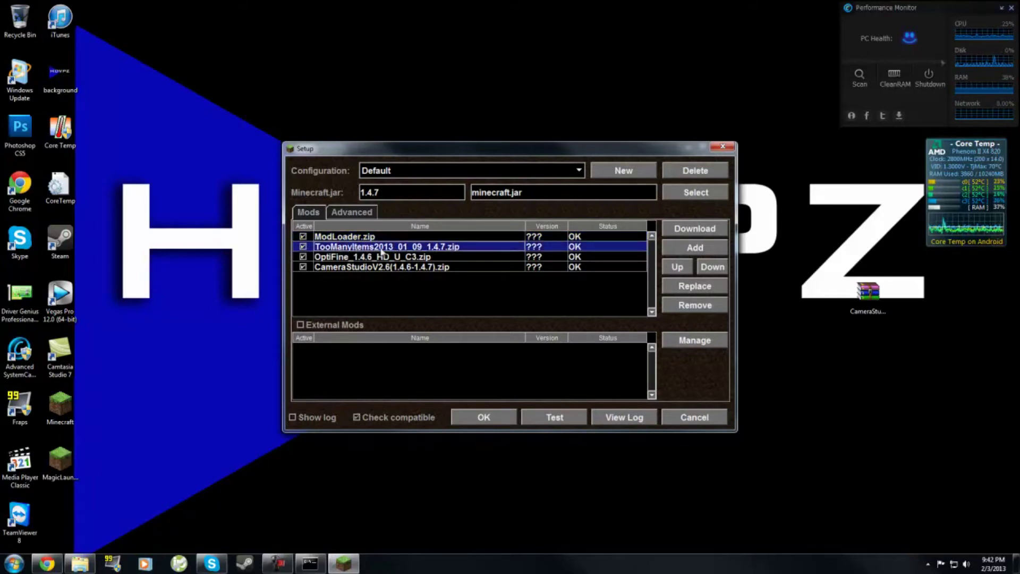
left_click(351, 257)
left_click(380, 267)
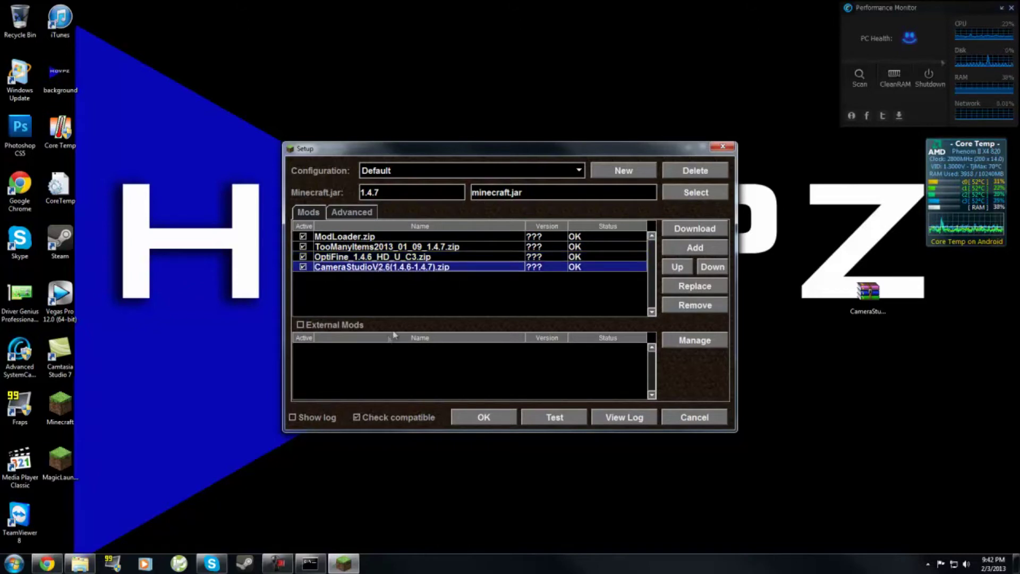
- Move ModLoader.zip down to the end of the mod list, below the Camera Studio mod
left_click(513, 239)
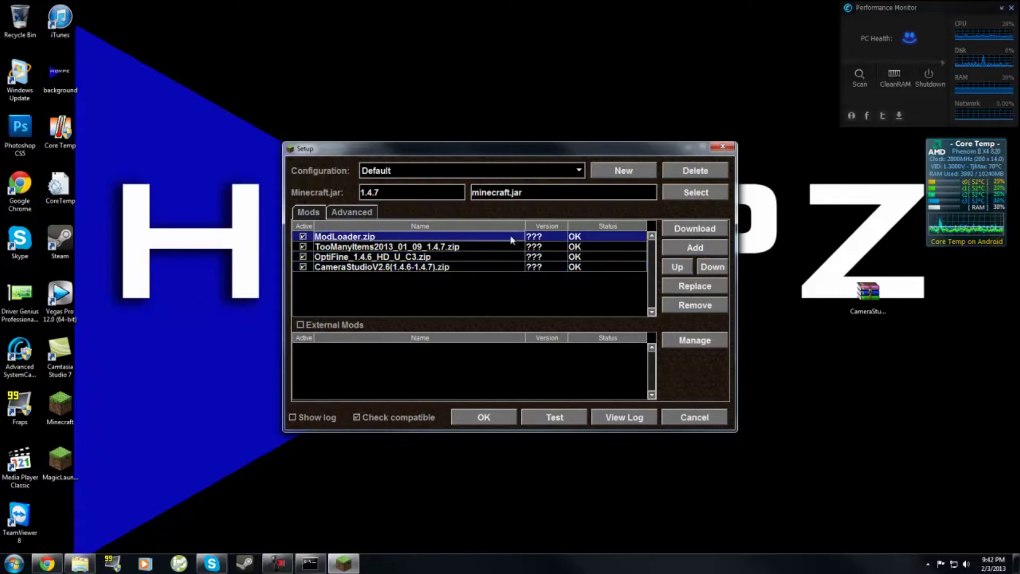
left_click(717, 271)
left_click(717, 271)
left_click(717, 271)
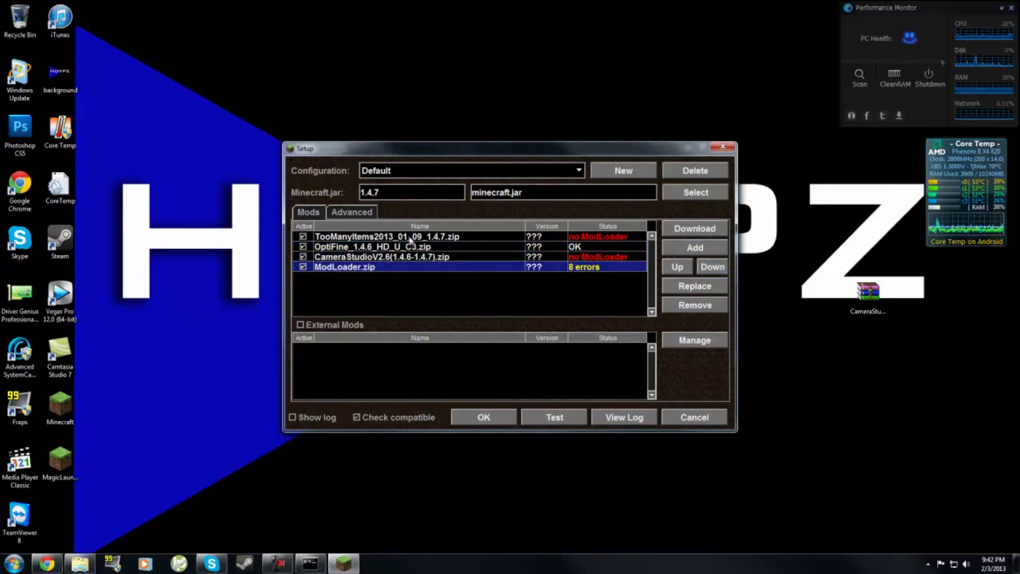
- Move ModLoader.zip back up to the first place in the mod list, above TooManyItems
left_click(676, 267)
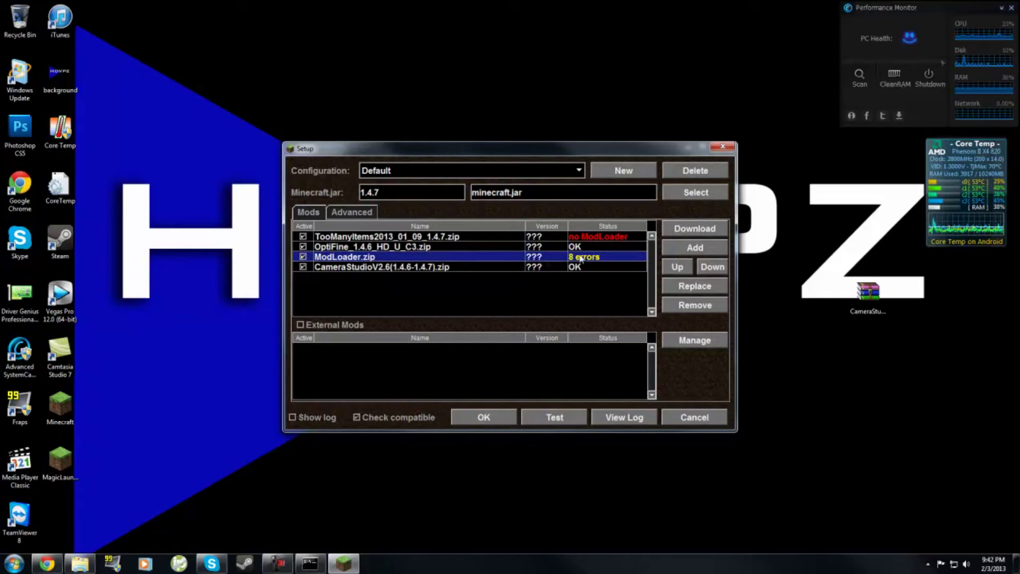
left_click(677, 268)
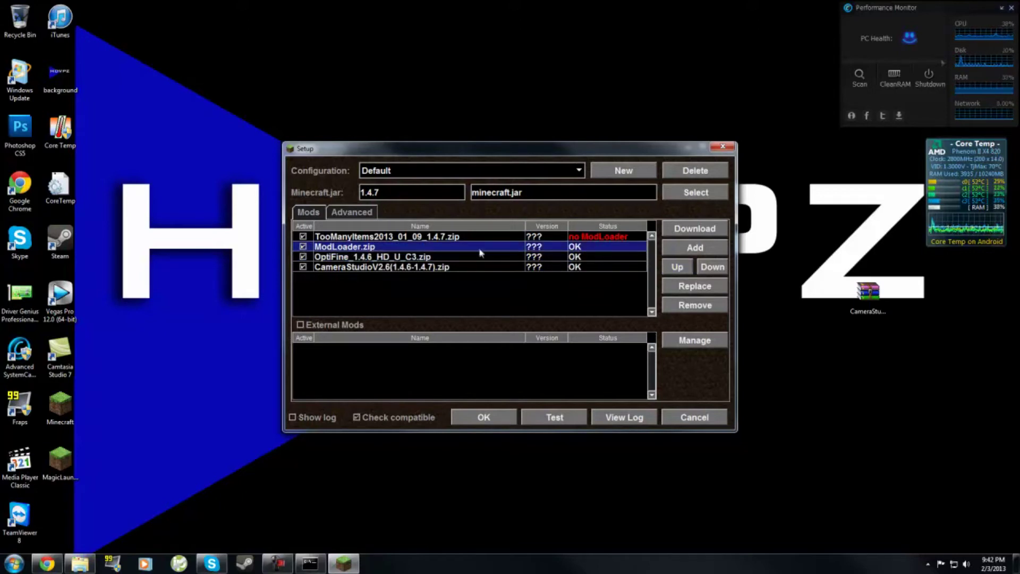
left_click(677, 267)
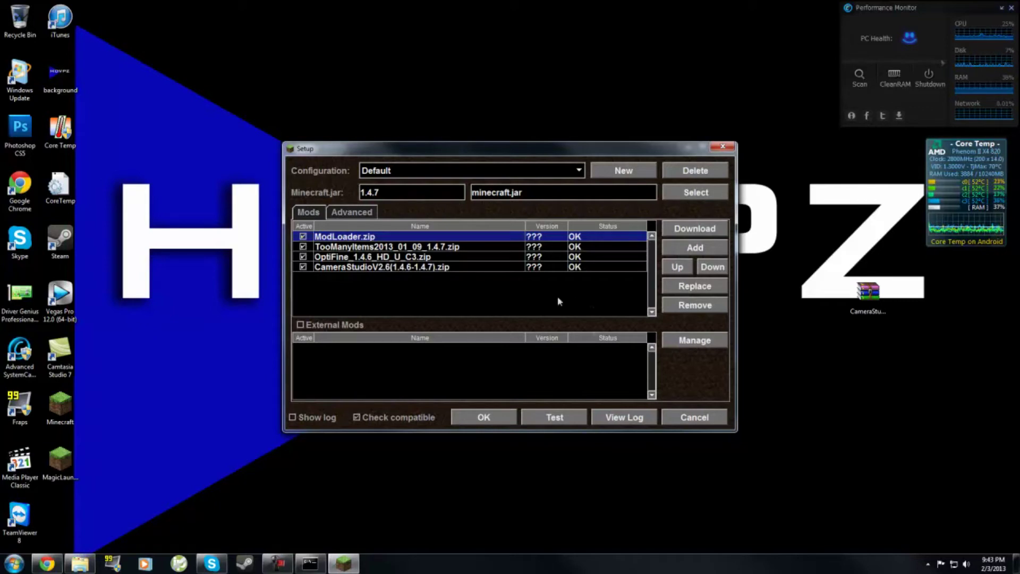
- Test-launch the modded game, check its debug information in the world, and disconnect and close the game
left_click(564, 421)
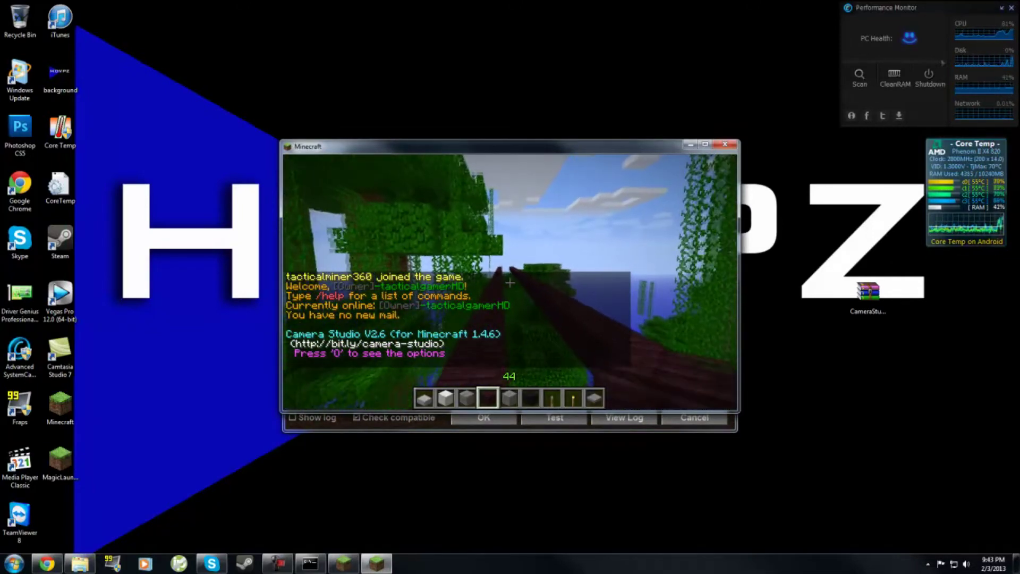
key("F3")
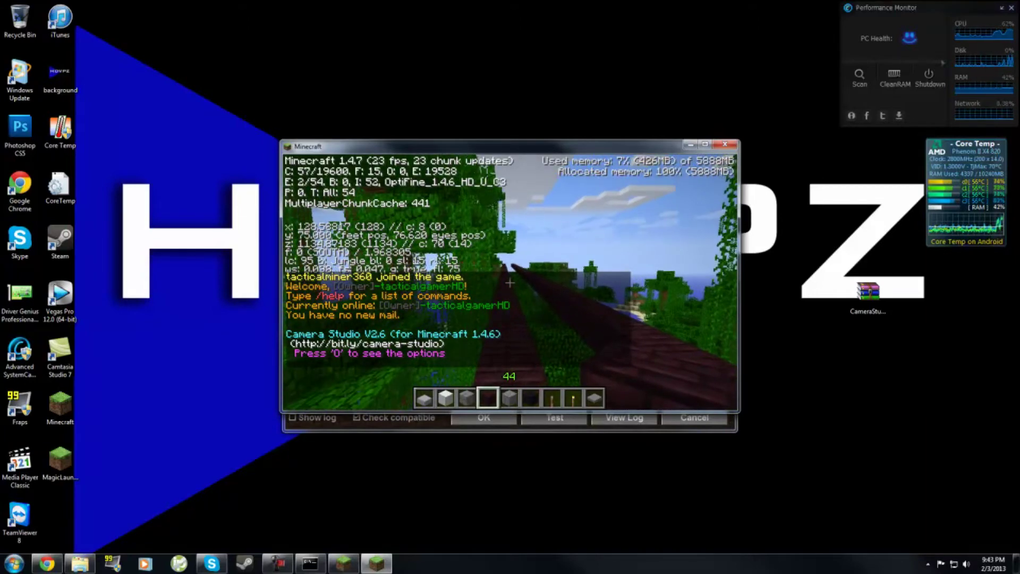
key("F3")
key("Escape")
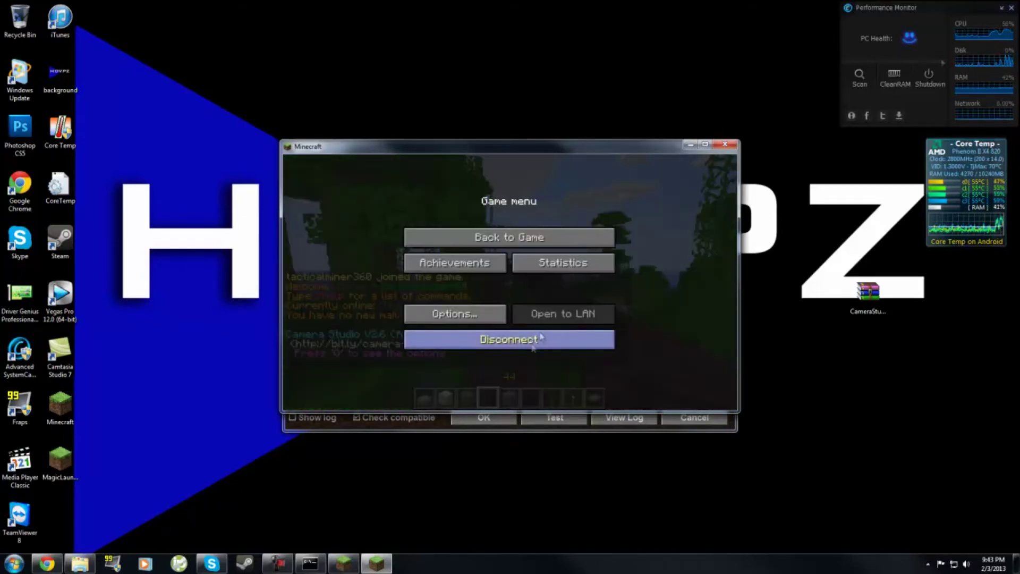
left_click(531, 347)
left_click(724, 144)
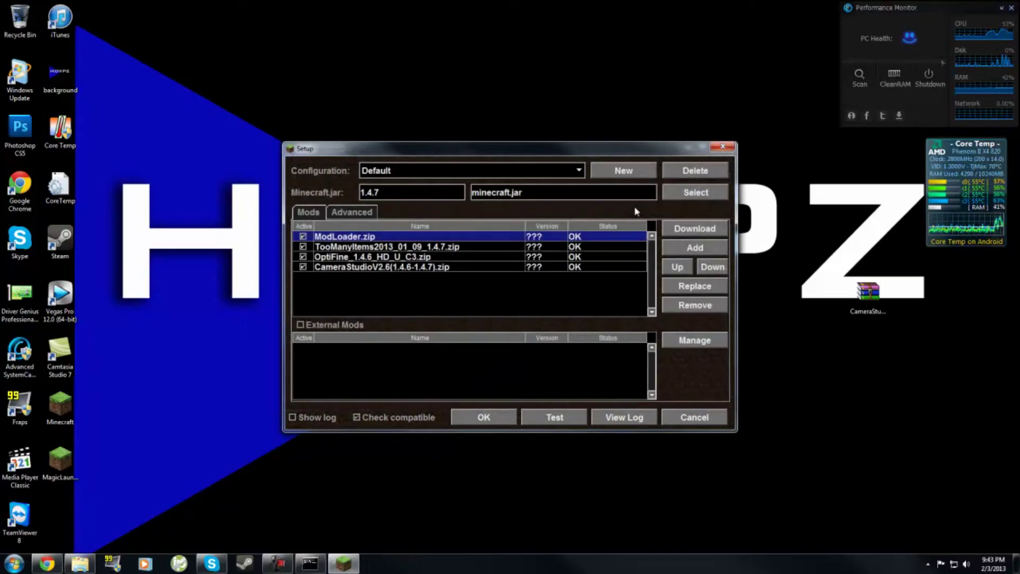
- Examine the configuration's advanced settings, including the window size, memory and Java path
left_click(349, 214)
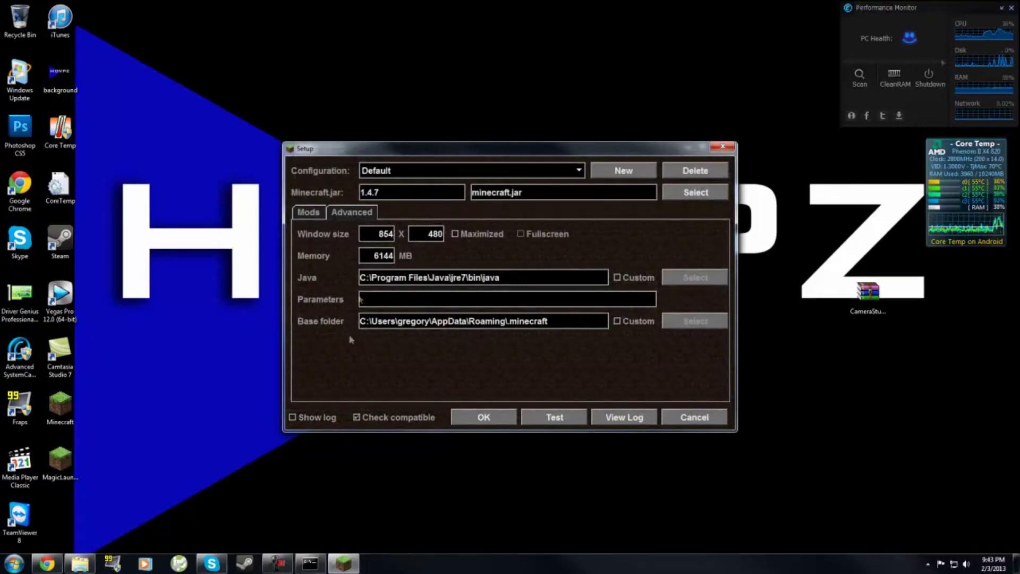
left_click(309, 212)
left_click(340, 213)
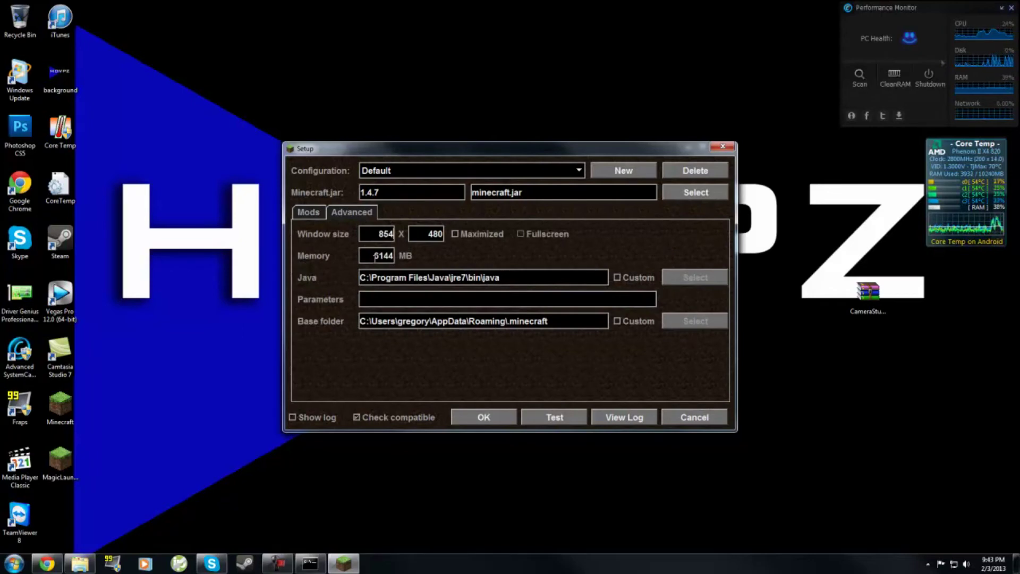
- Search Google in Chrome for "6gb=mb", select the converted megabyte value, and return to the launcher setup
left_click(46, 563)
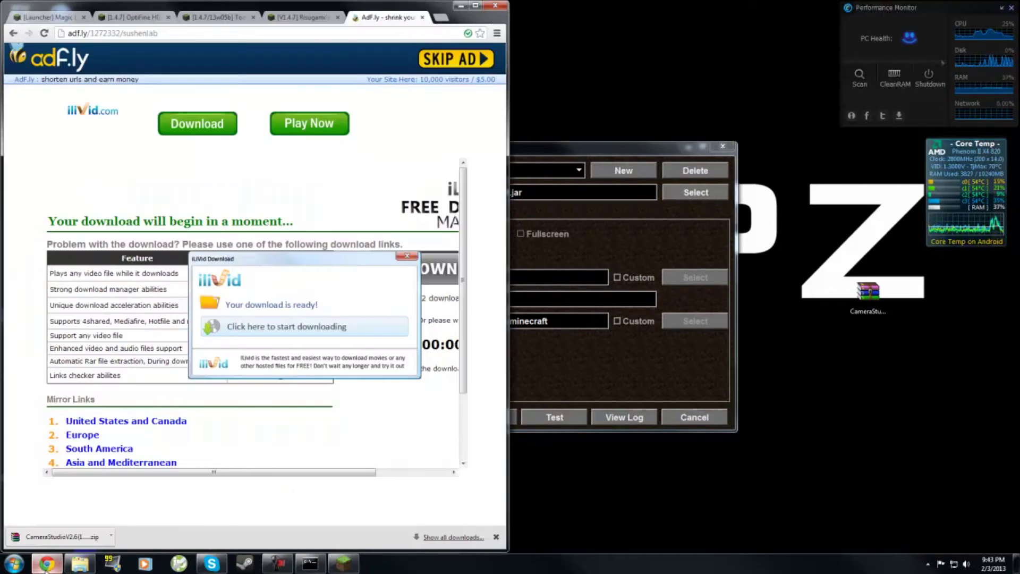
key("ctrl+l")
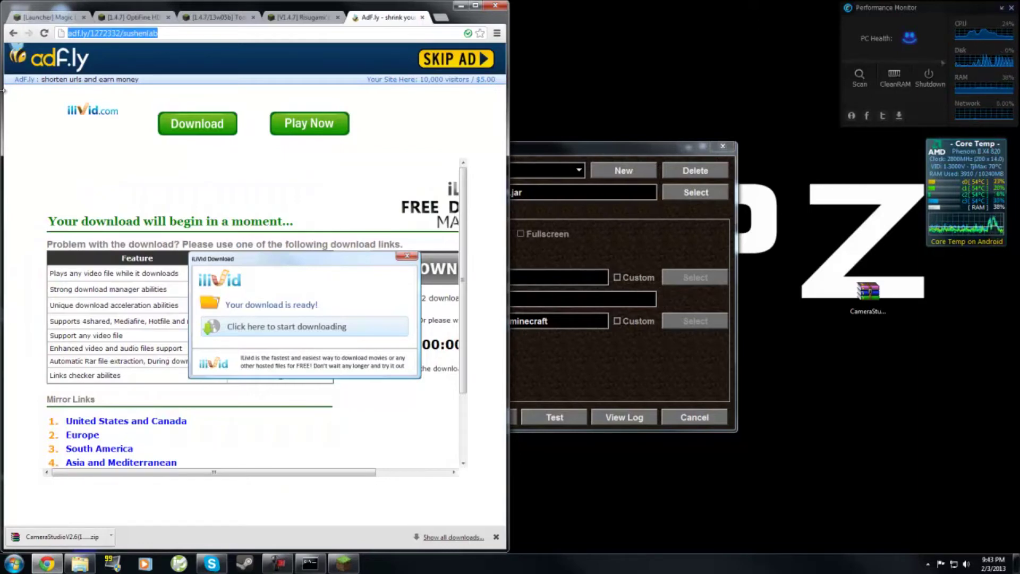
type("6gb")
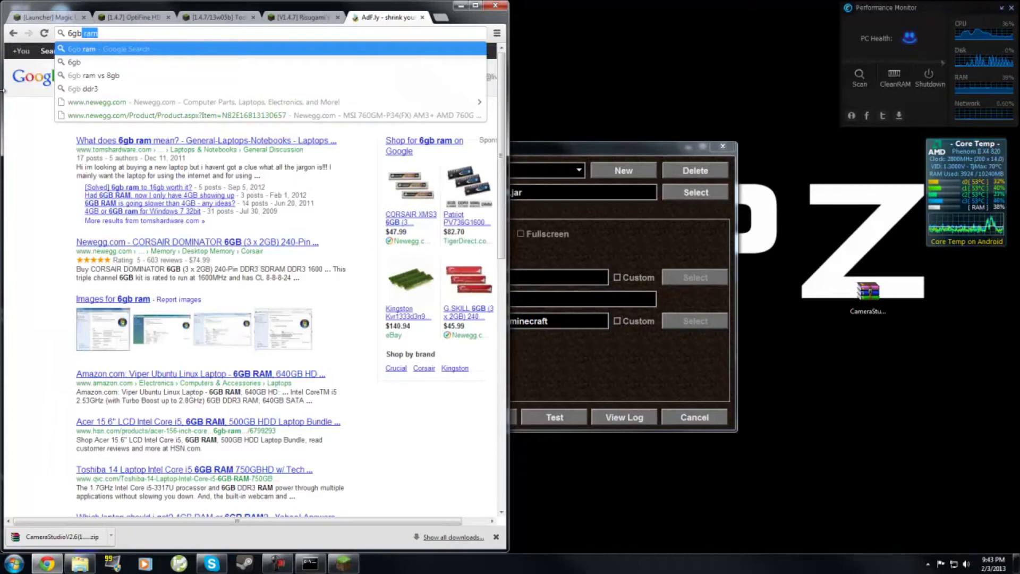
type("=")
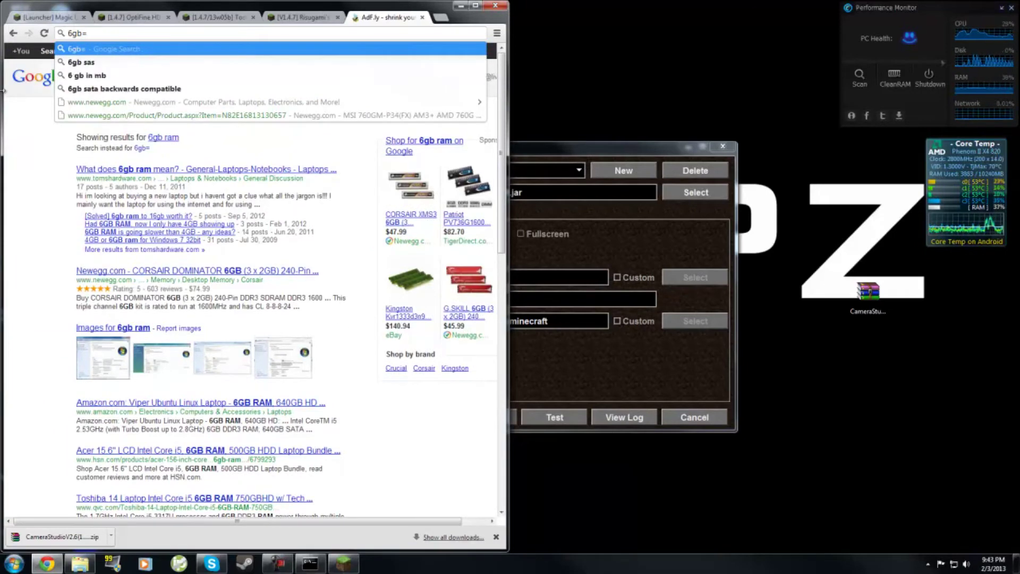
type("mb")
key("Return")
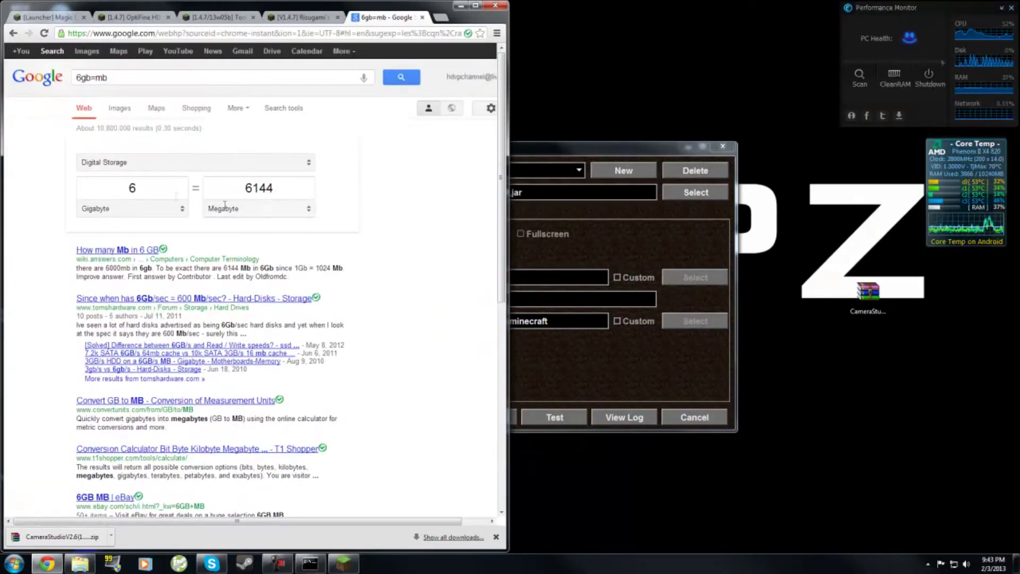
double_click(259, 187)
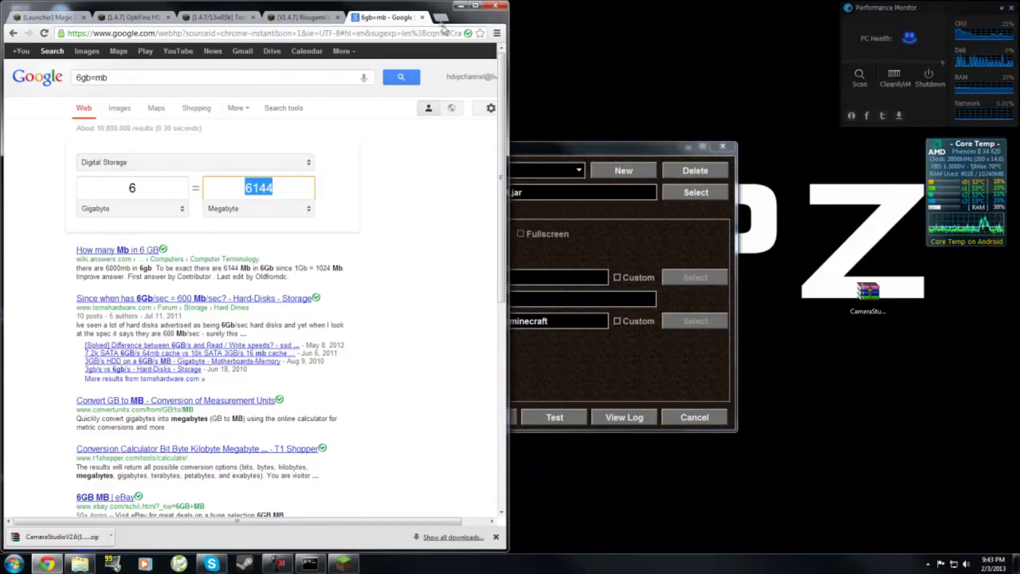
left_click(458, 6)
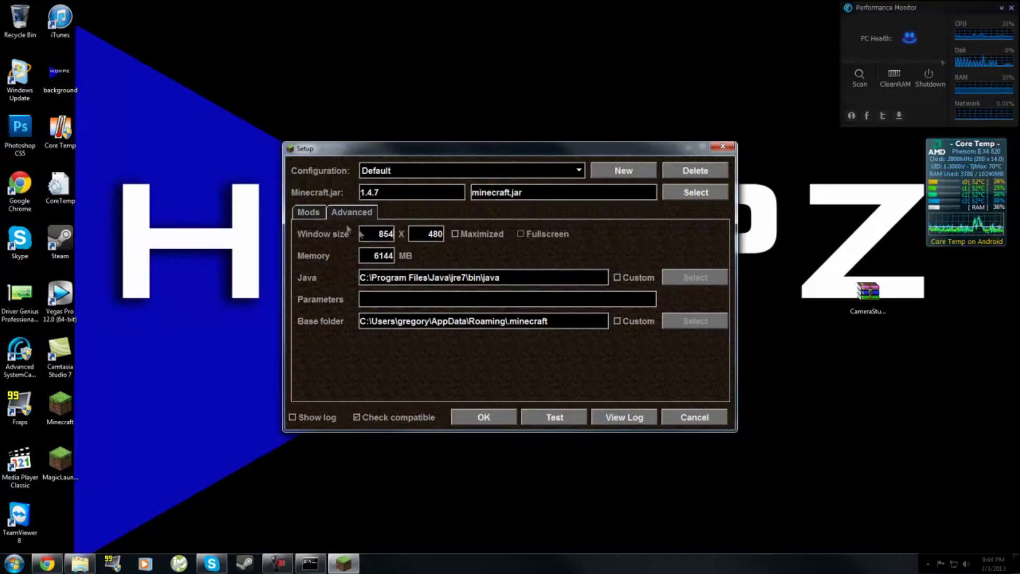
- Recheck the memory setting and the mod list, and run another test launch of Minecraft
left_click(309, 213)
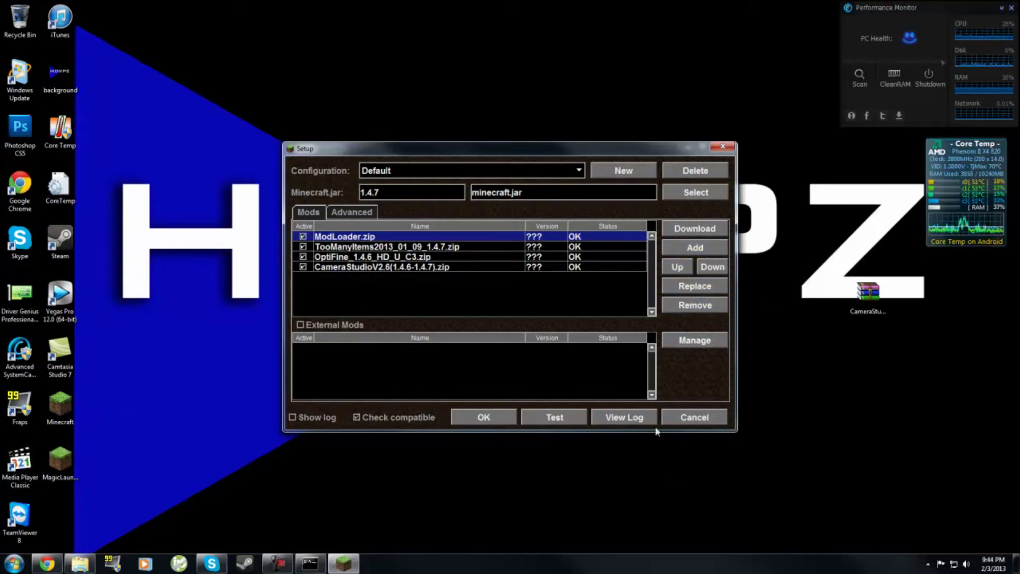
left_click(352, 213)
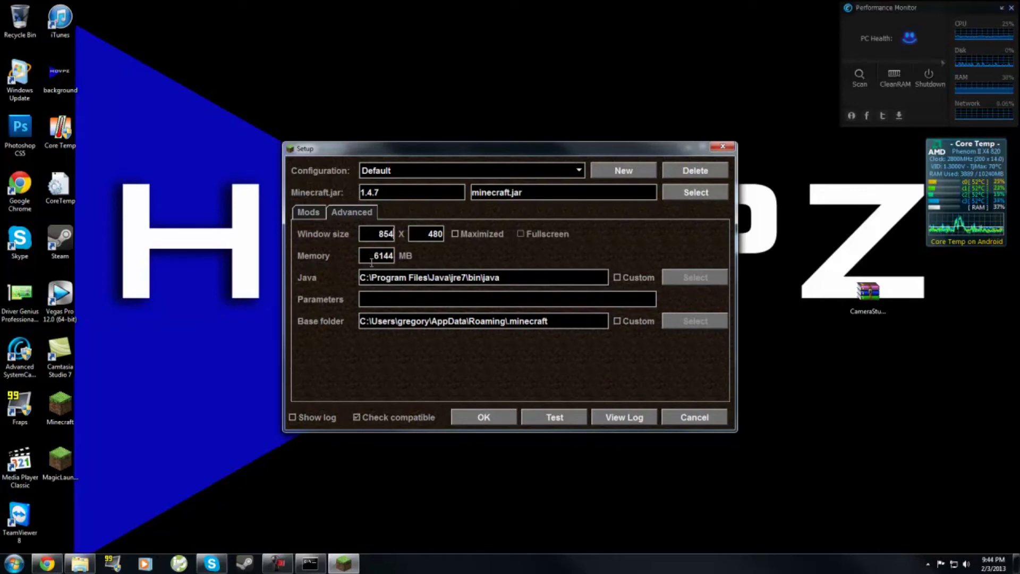
left_click(309, 212)
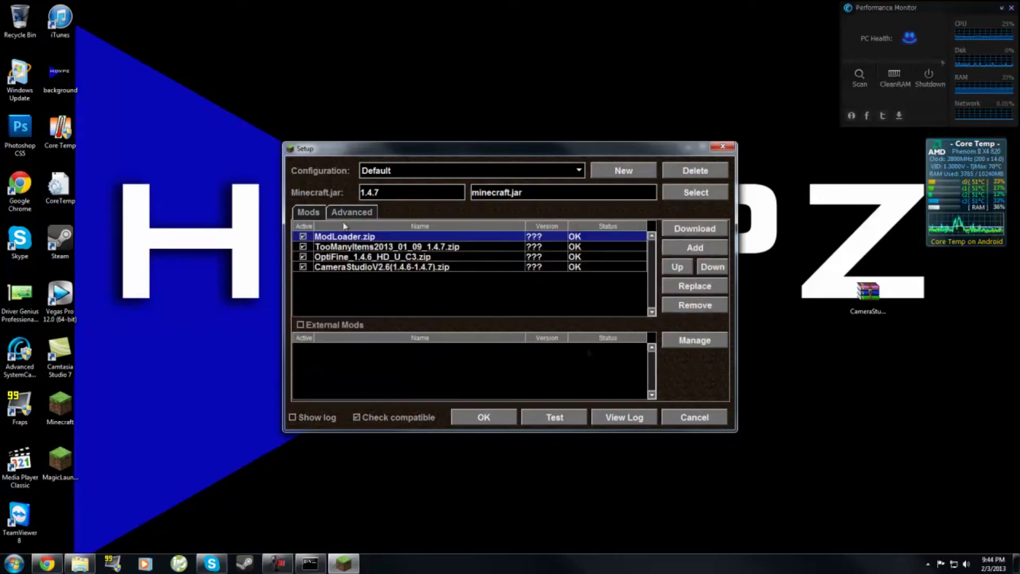
left_click(572, 419)
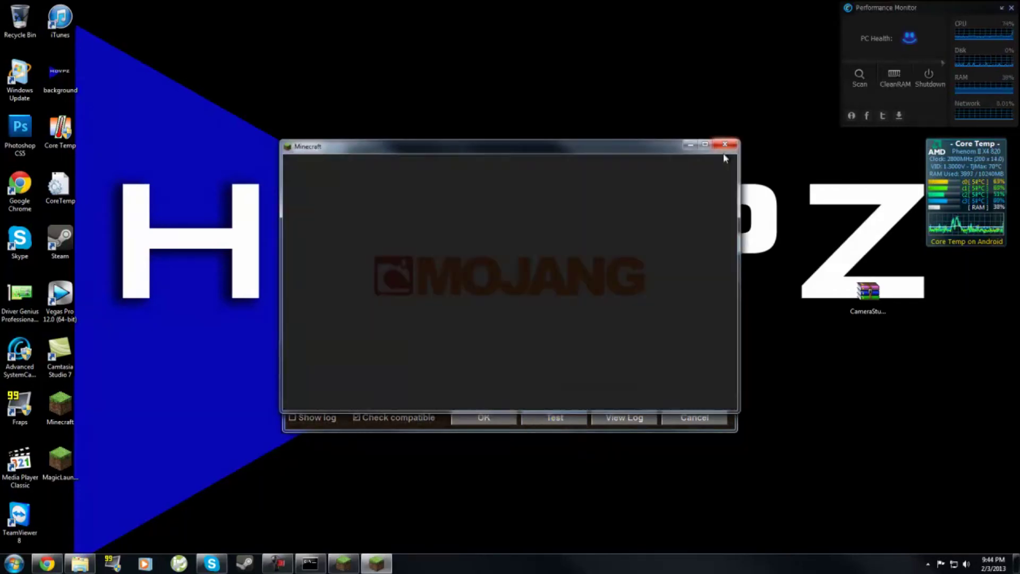
- Close the test game and recheck the configuration's advanced settings and mod list
left_click(724, 145)
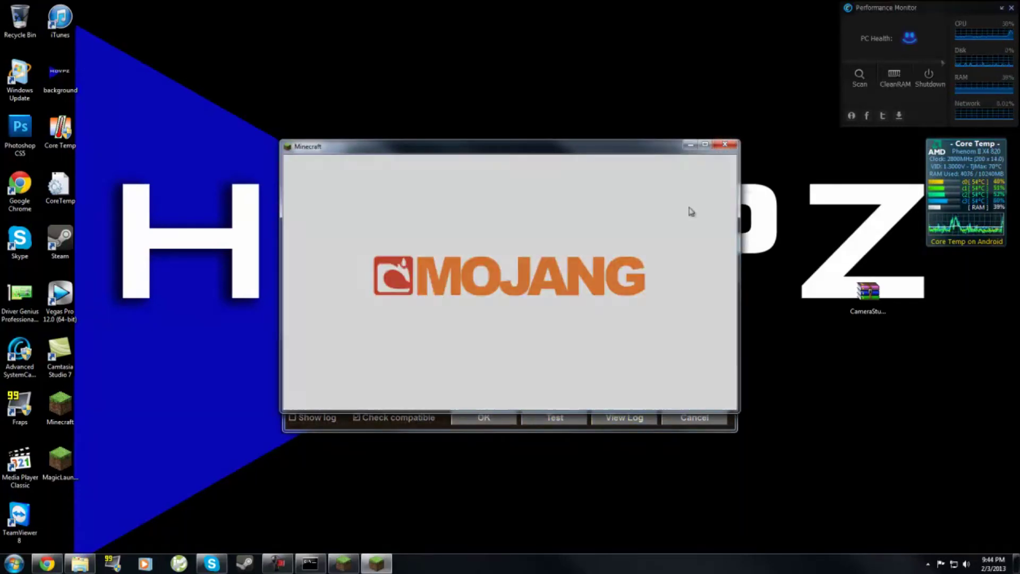
left_click(352, 212)
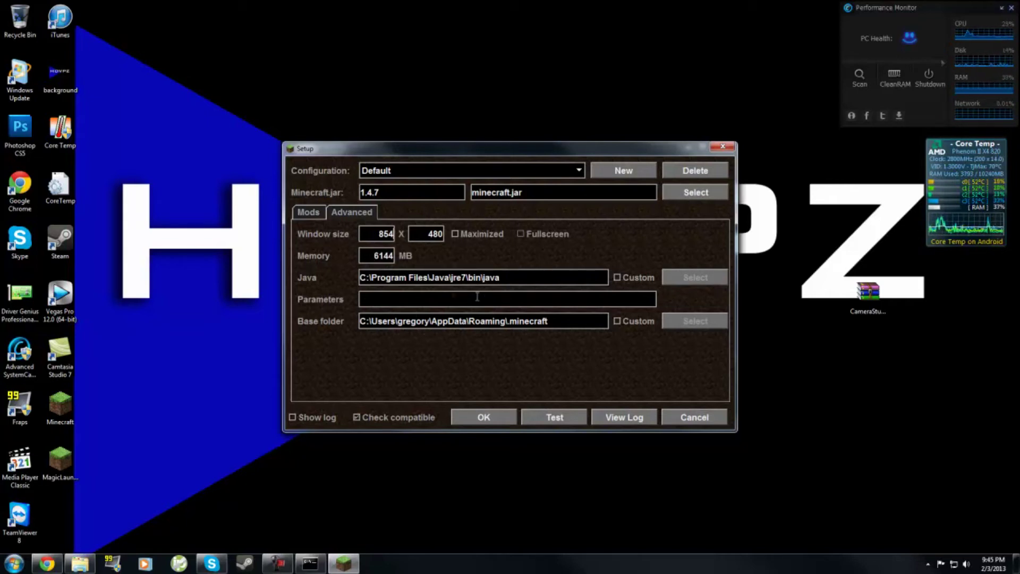
left_click(300, 213)
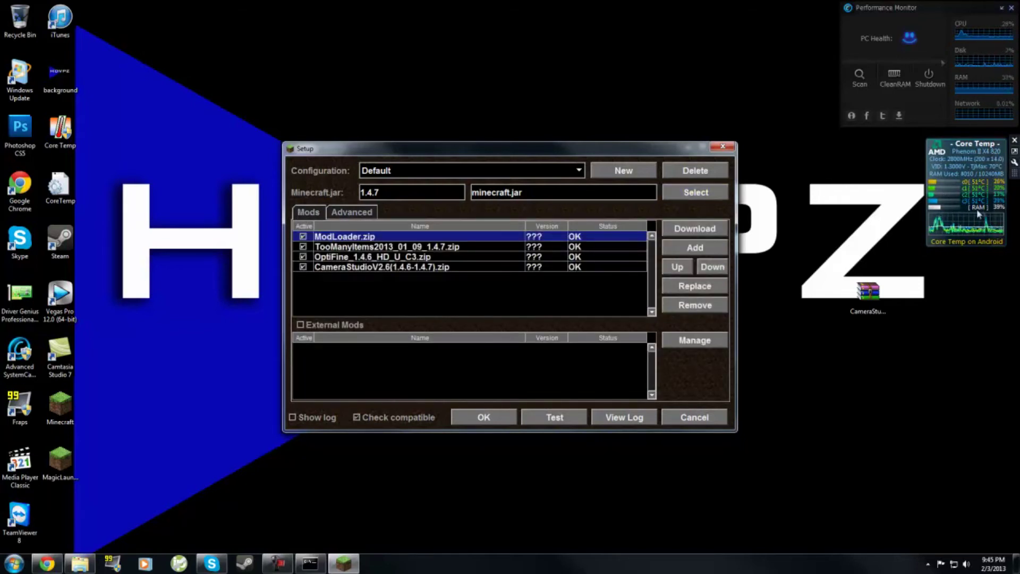
- Accept the setup, launch Minecraft, and reposition and enlarge the game window to cover most of the desktop
left_click(494, 420)
left_click(706, 406)
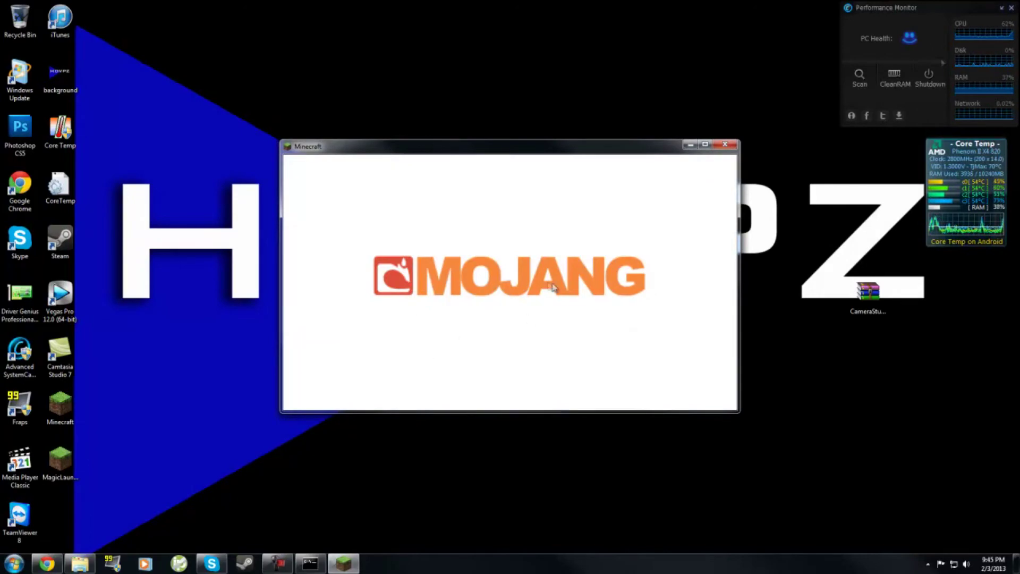
left_click(705, 146)
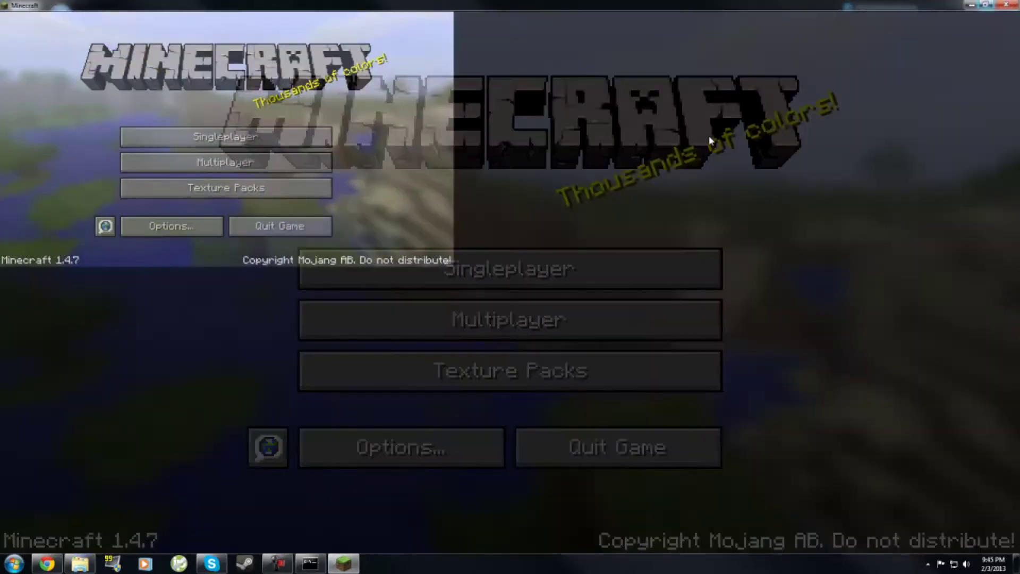
double_click(510, 5)
left_click_drag(510, 143, 277, 34)
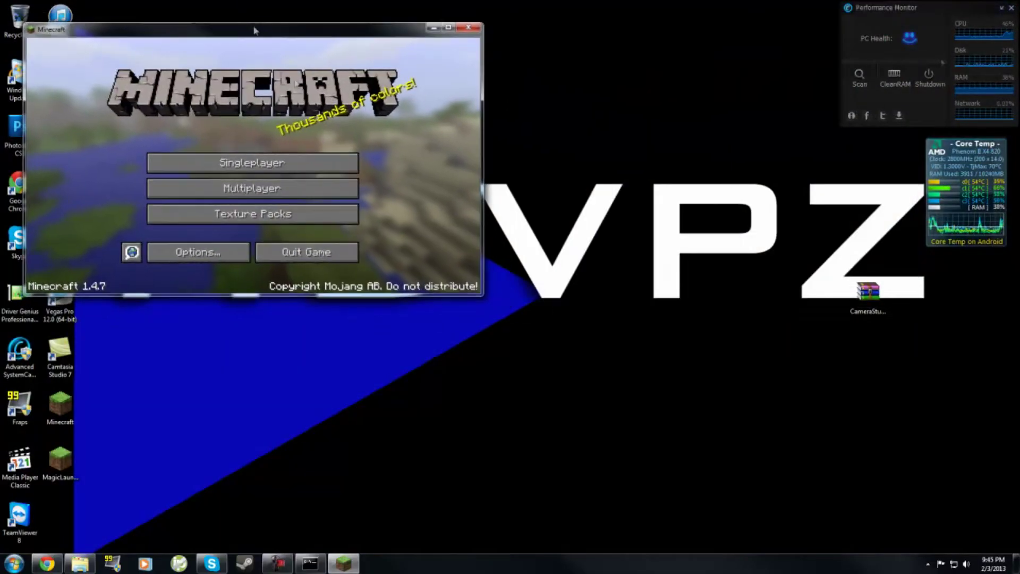
left_click_drag(485, 298, 830, 519)
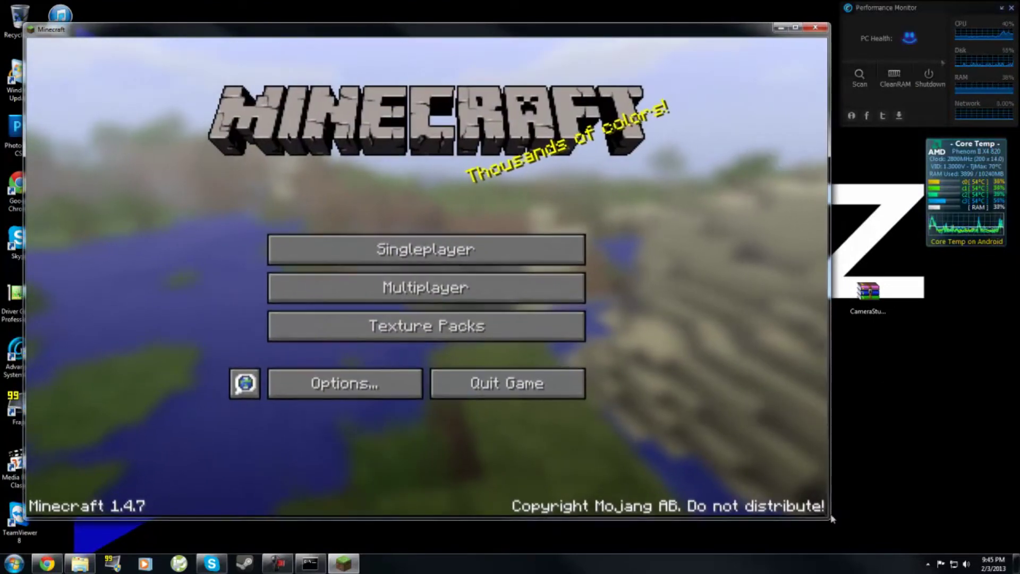
- Join the multiplayer server and lower the render distance to Normal +112 in the video settings
left_click(381, 260)
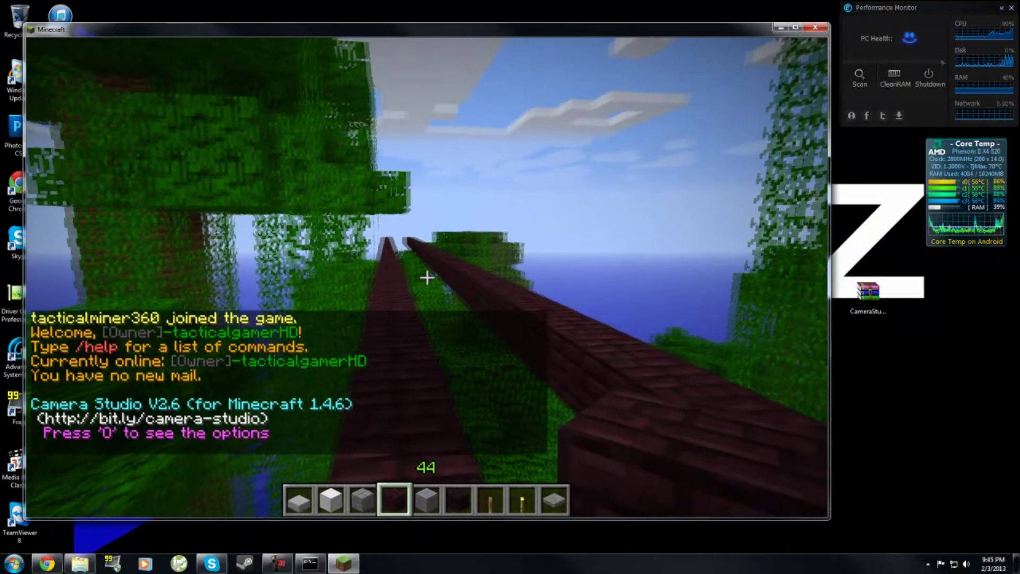
key("Escape")
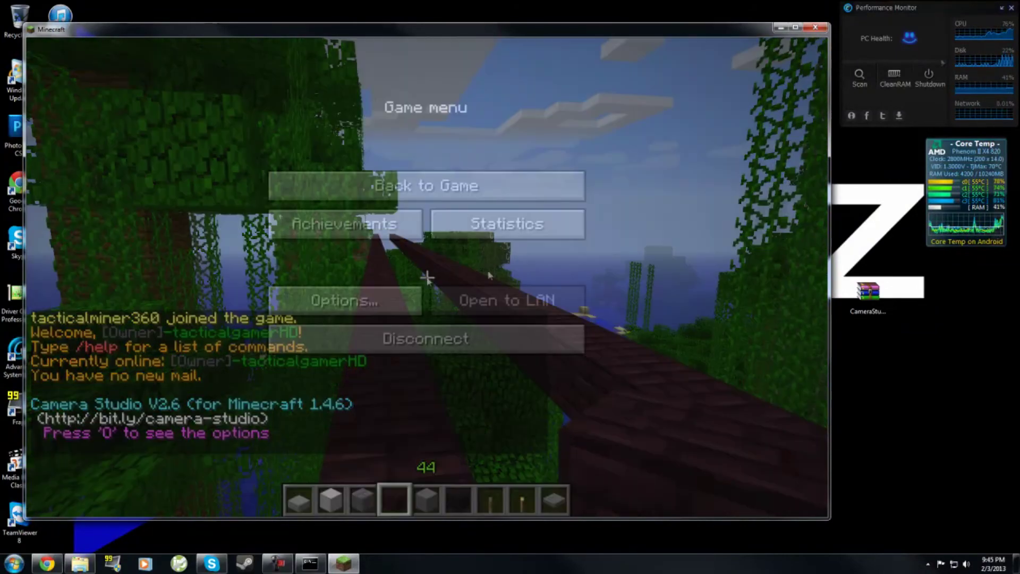
left_click(339, 305)
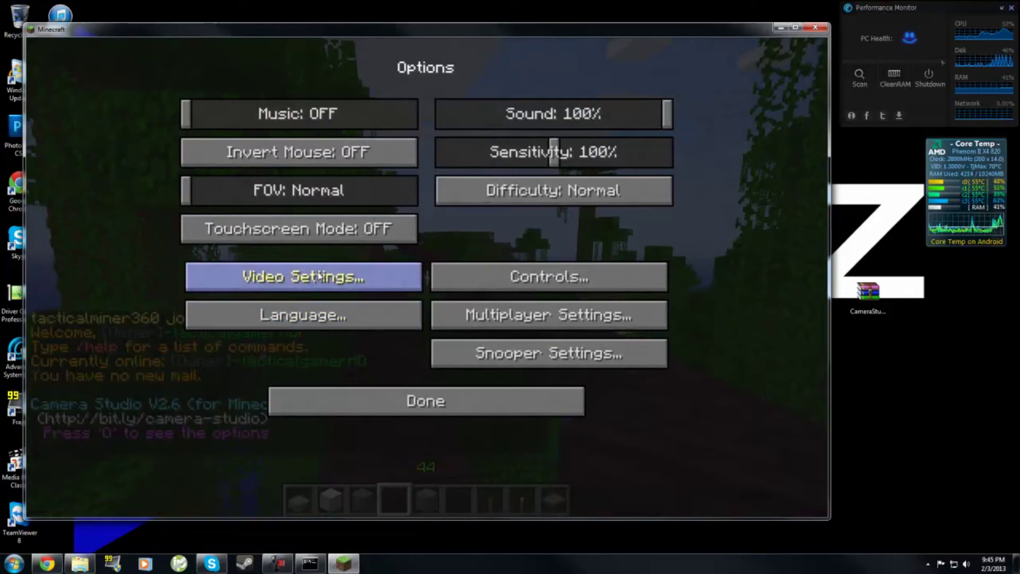
left_click(319, 275)
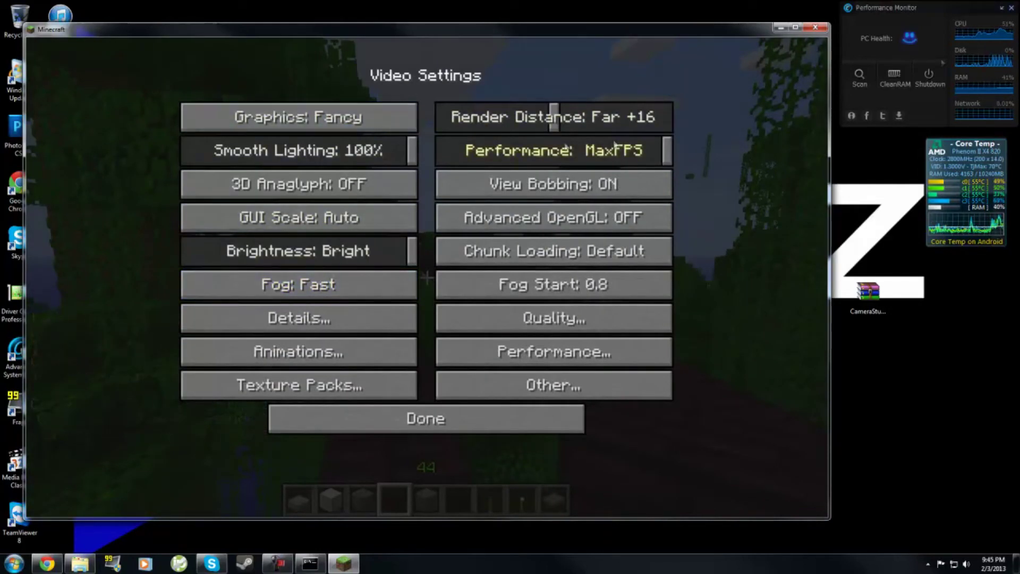
left_click_drag(557, 117, 546, 118)
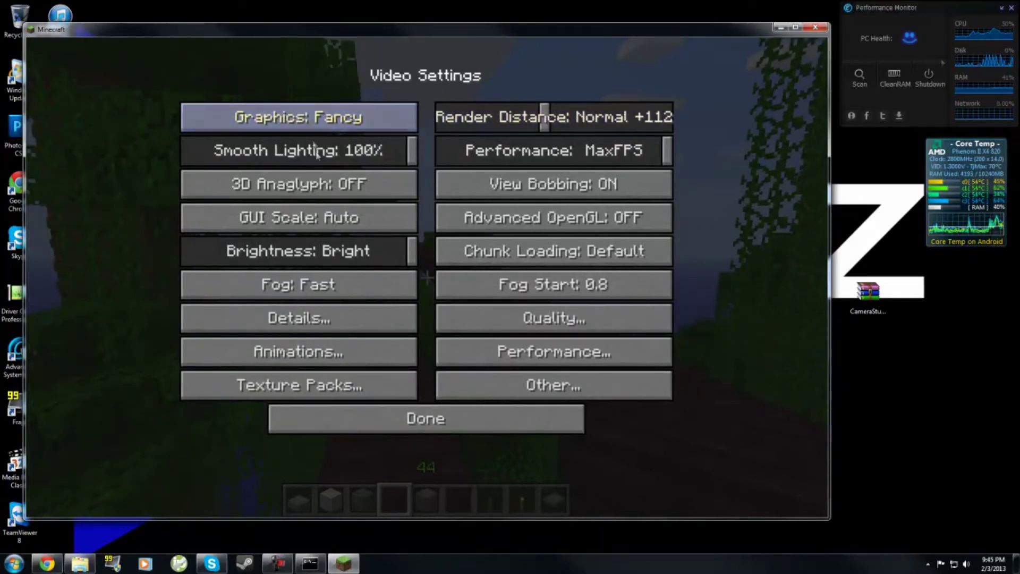
- Examine OptiFine's Performance, Quality and Other video settings
left_click(510, 352)
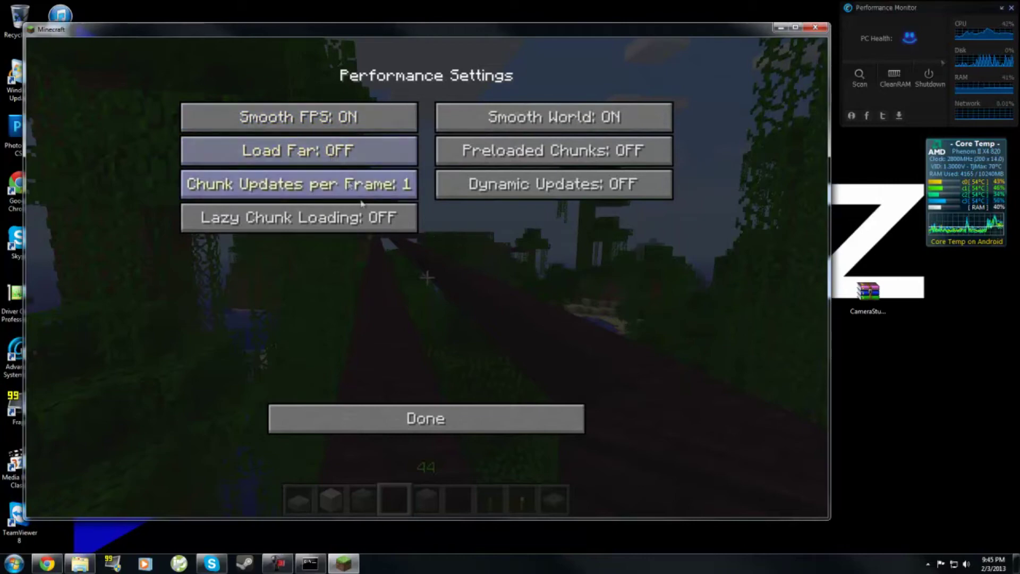
left_click(448, 417)
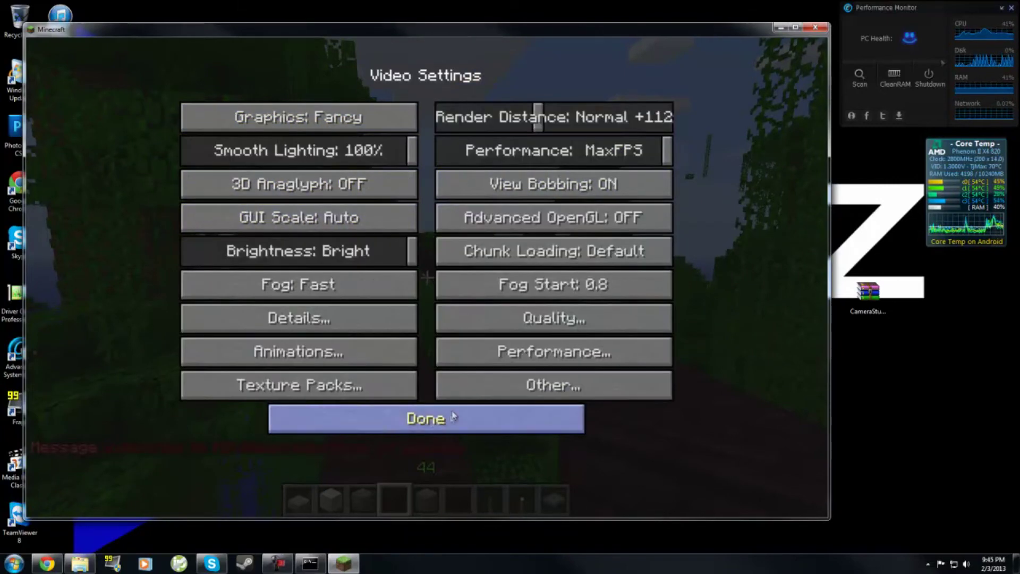
left_click(552, 314)
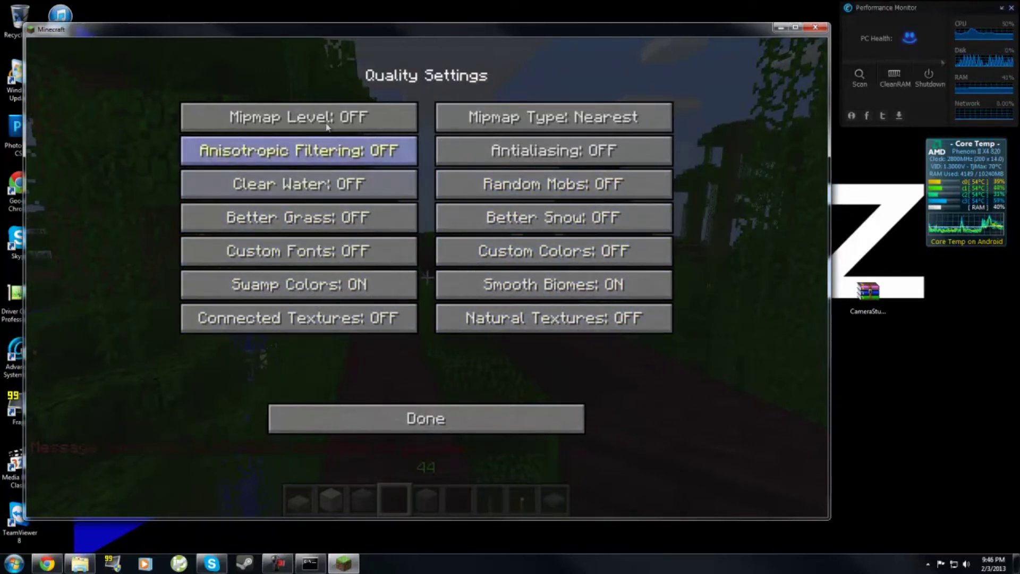
left_click(425, 418)
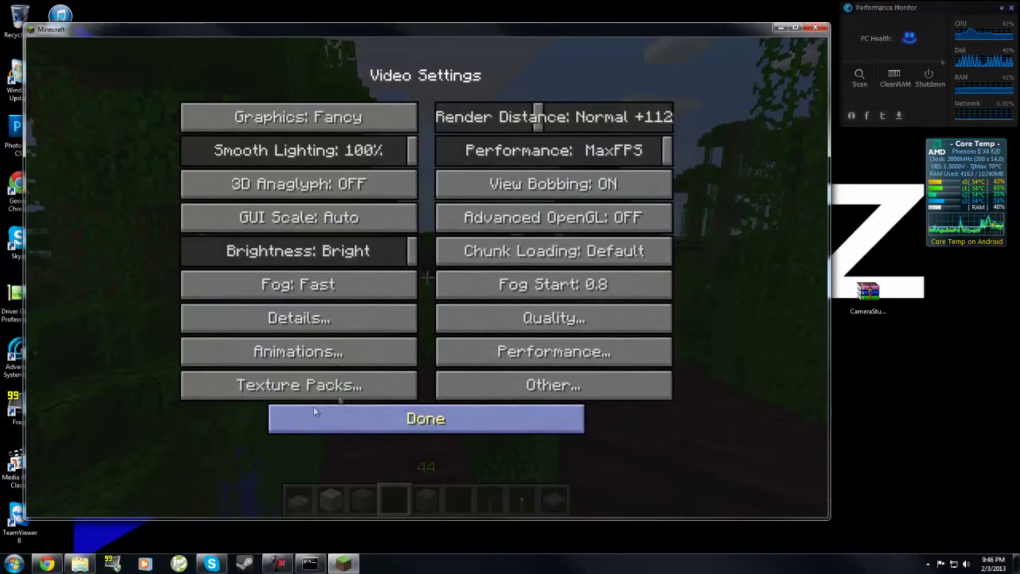
left_click(531, 391)
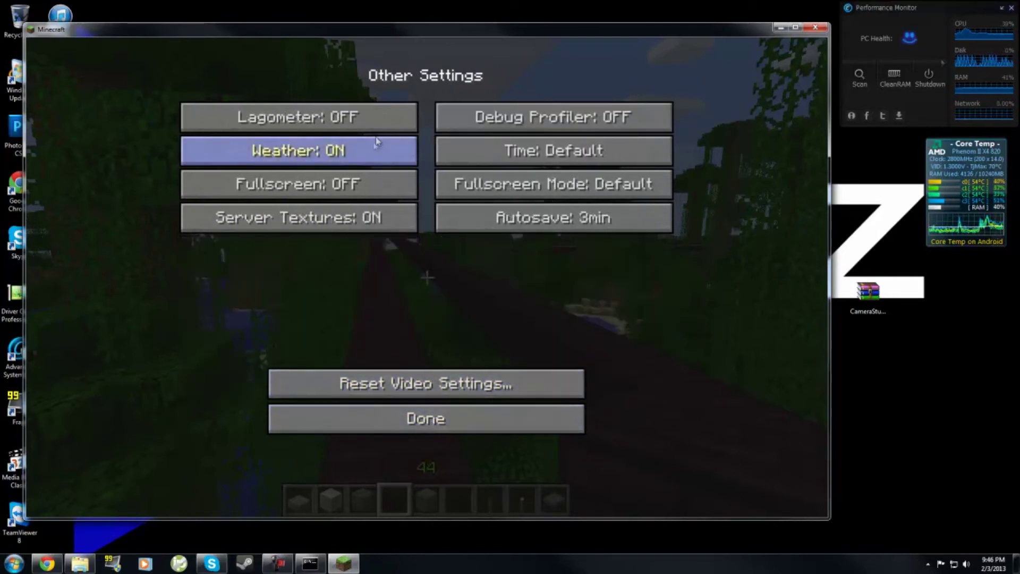
left_click(438, 418)
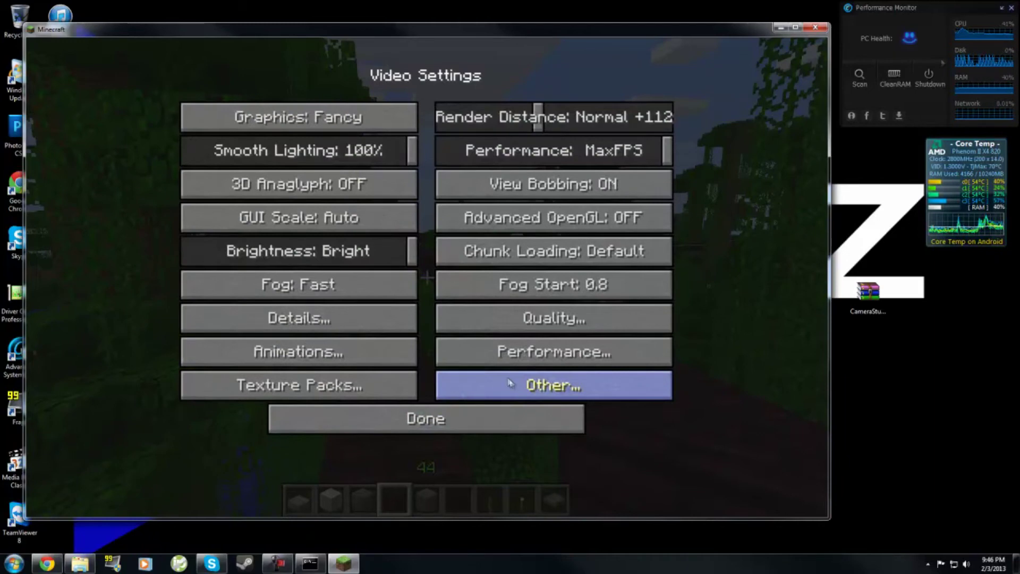
left_click(553, 351)
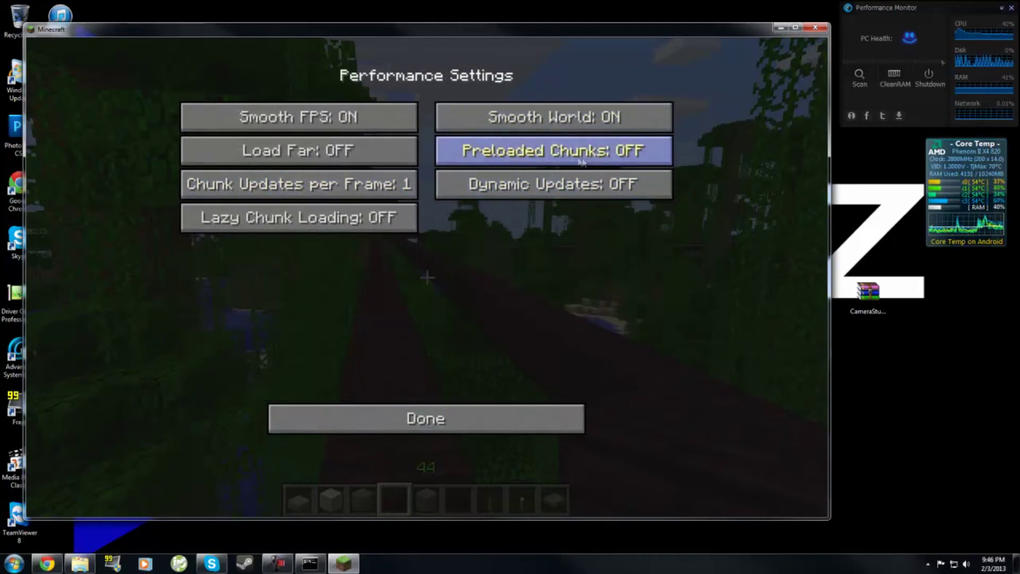
left_click(388, 429)
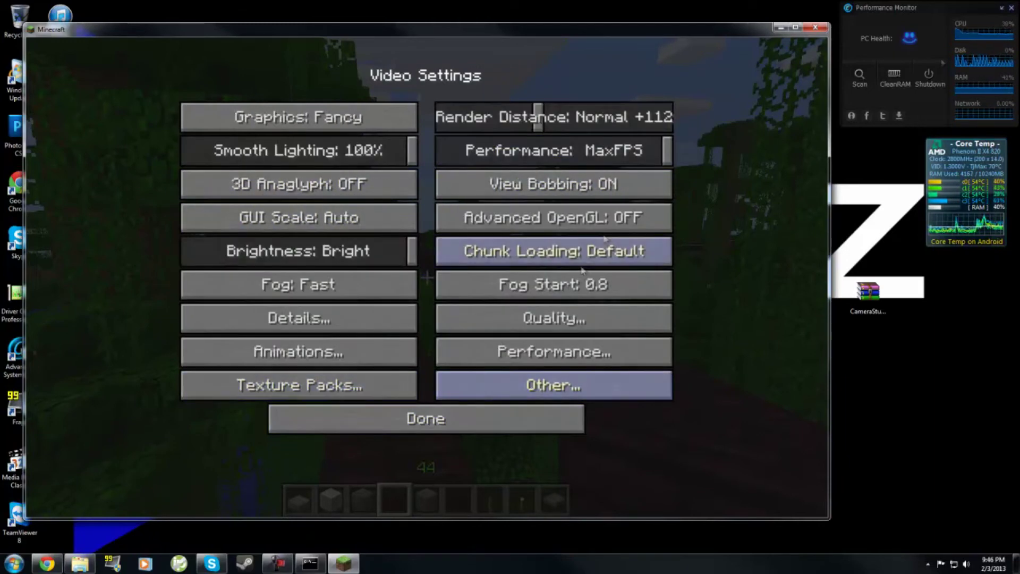
- Set Chunk Loading to Multi-Core and Clouds to Fast, and return to the game options
left_click(565, 257)
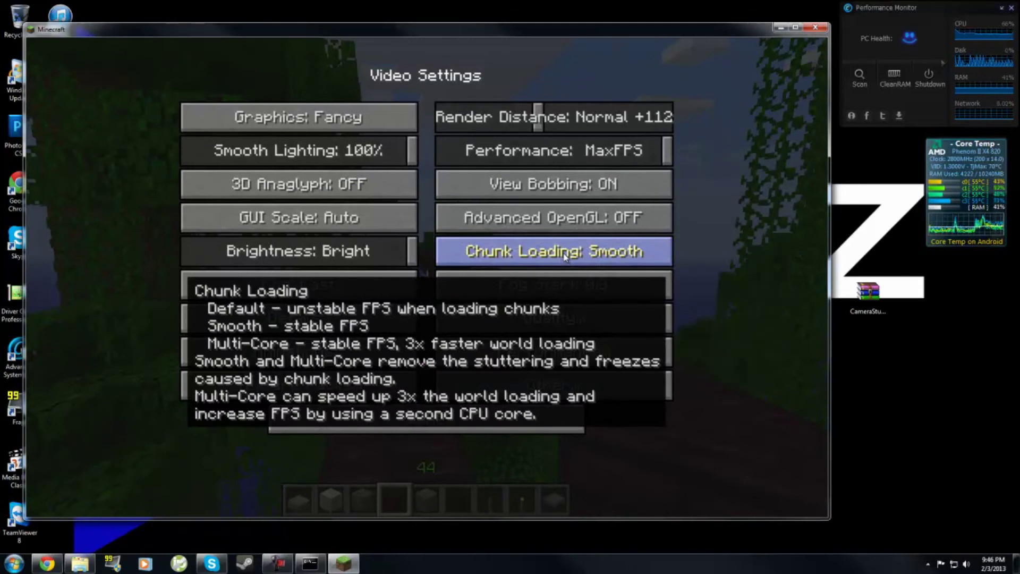
left_click(543, 261)
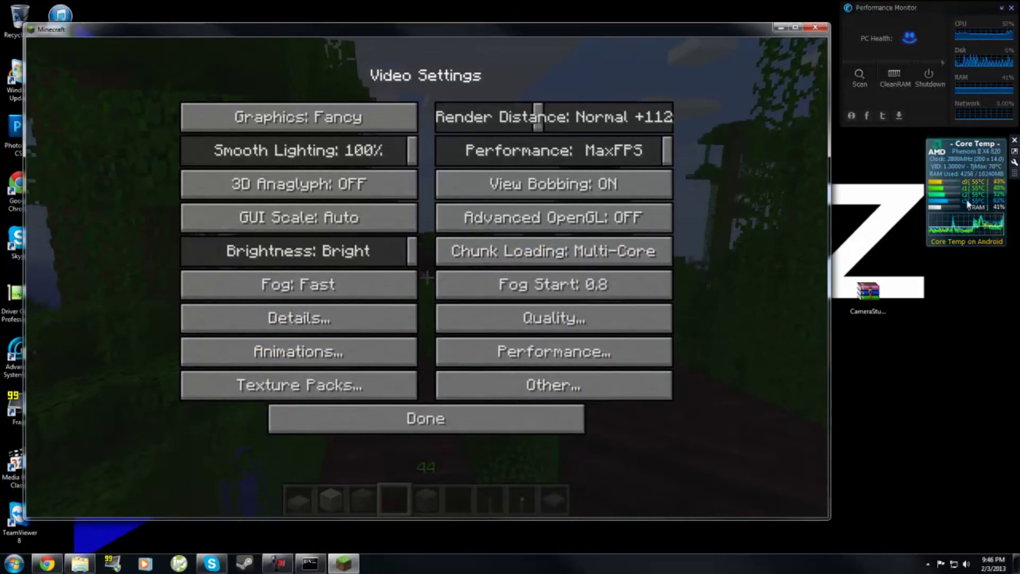
left_click(307, 319)
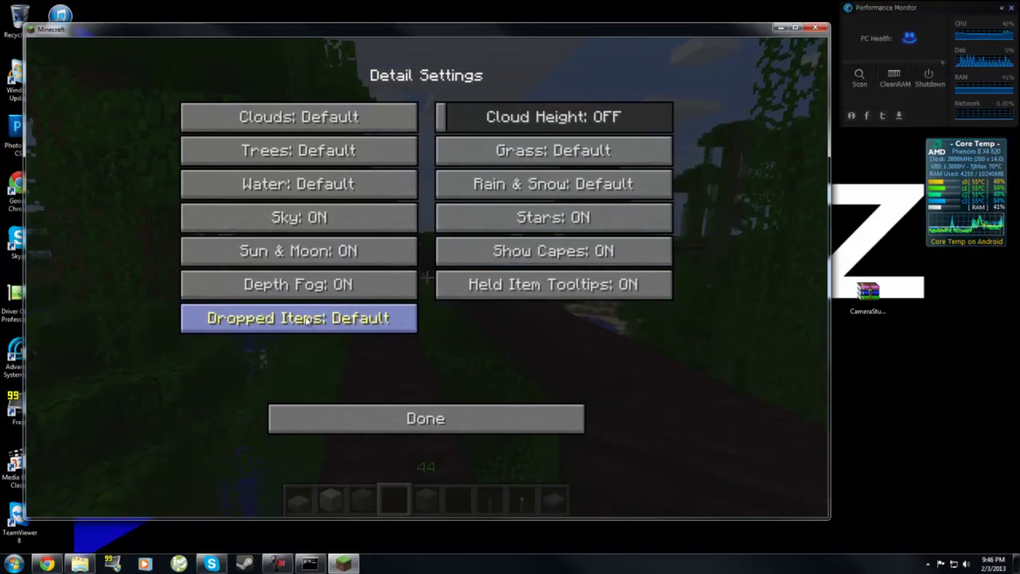
left_click(321, 133)
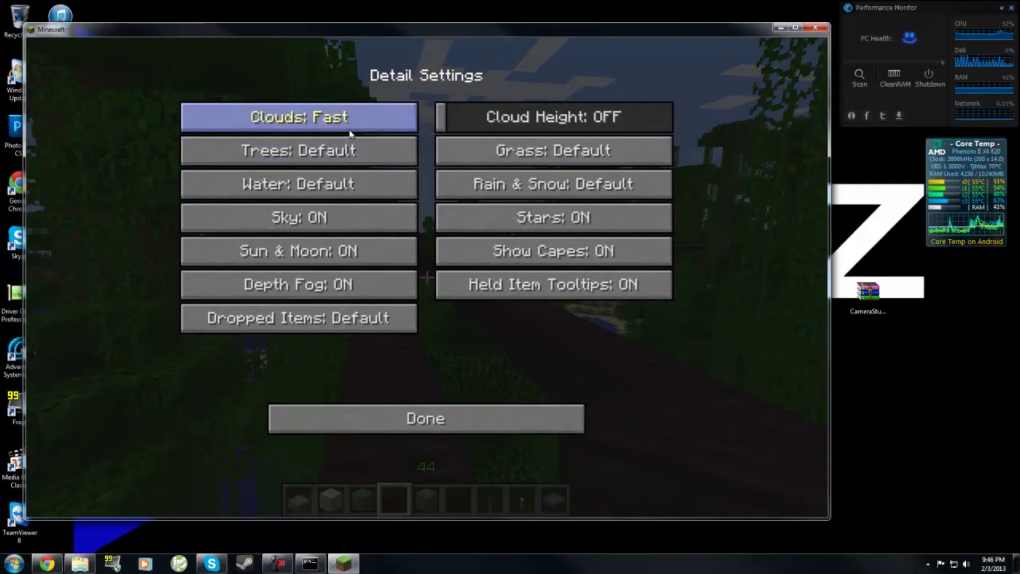
left_click(485, 425)
left_click(322, 417)
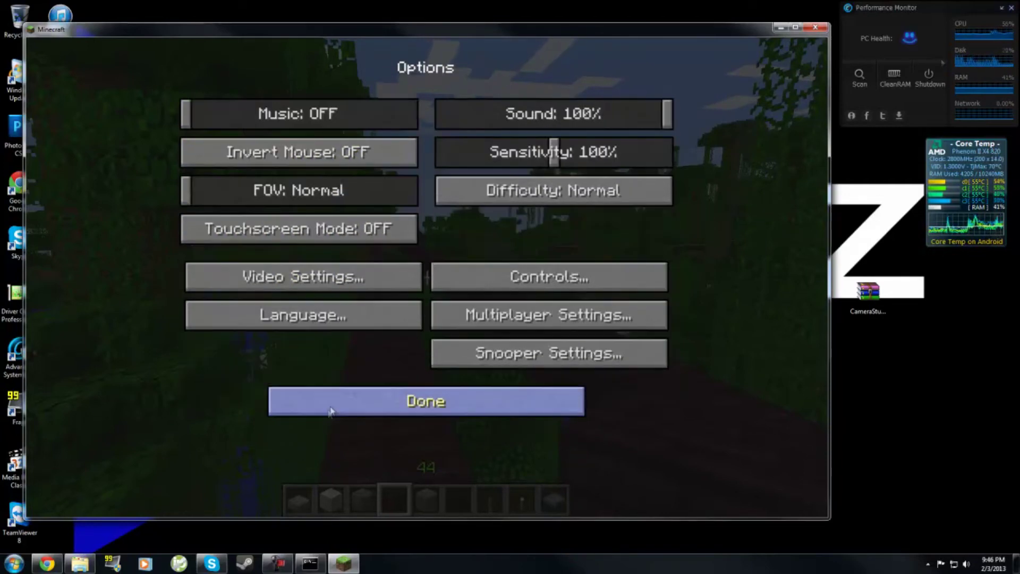
- Check the available texture packs from the video settings and return to the game
left_click(330, 409)
left_click(361, 303)
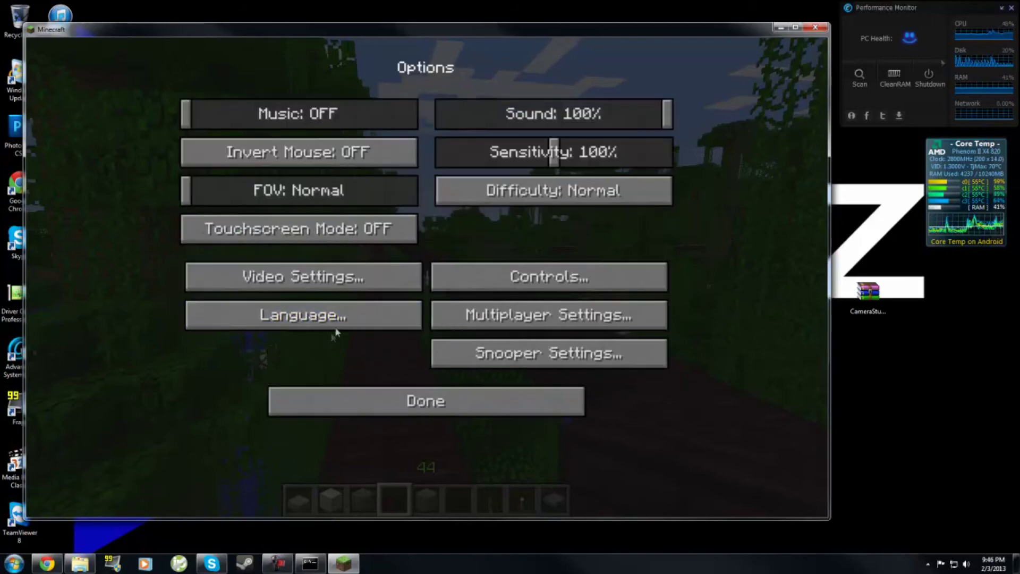
left_click(316, 277)
left_click(310, 385)
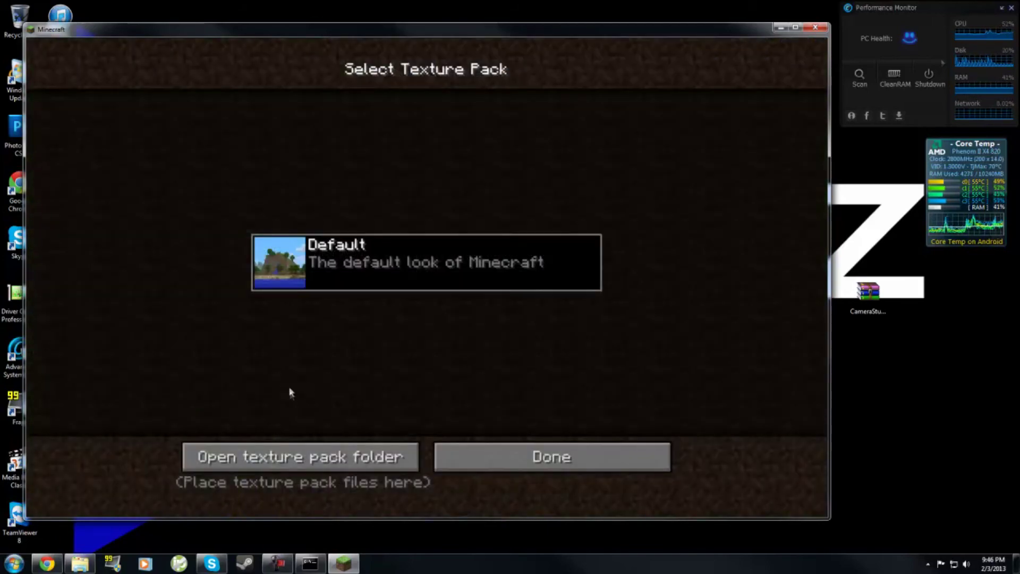
left_click(488, 463)
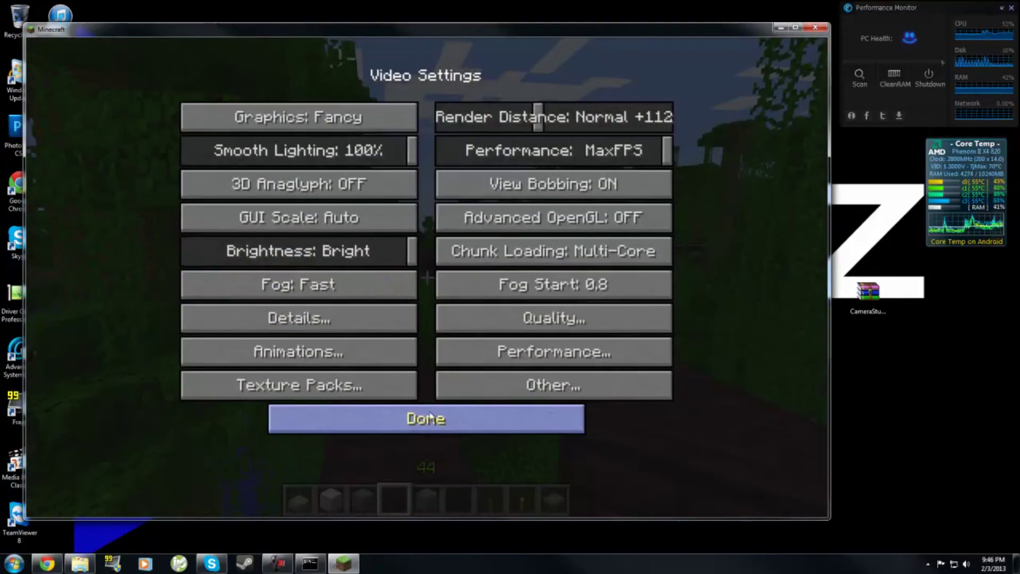
left_click(428, 421)
left_click(409, 408)
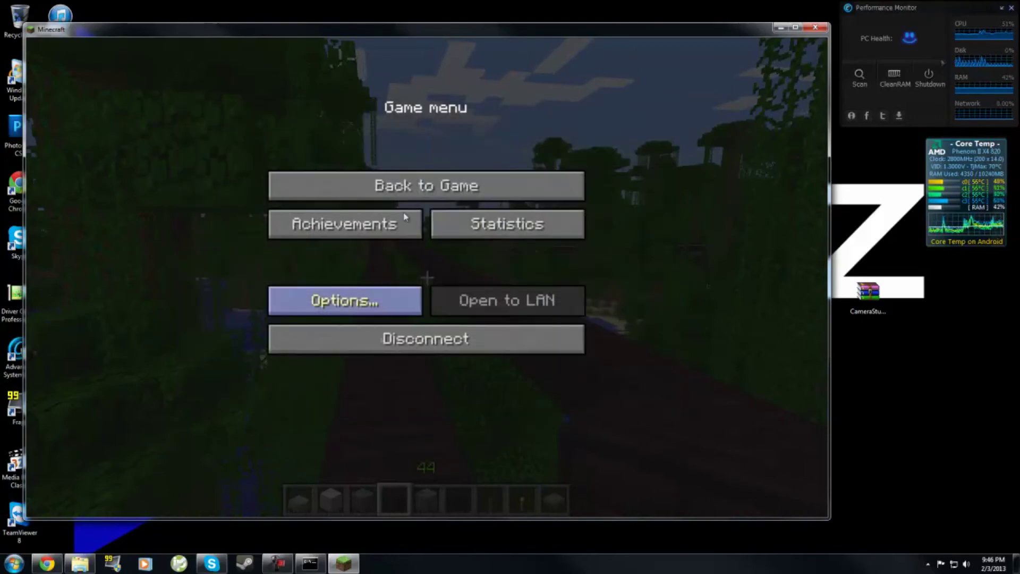
left_click(406, 185)
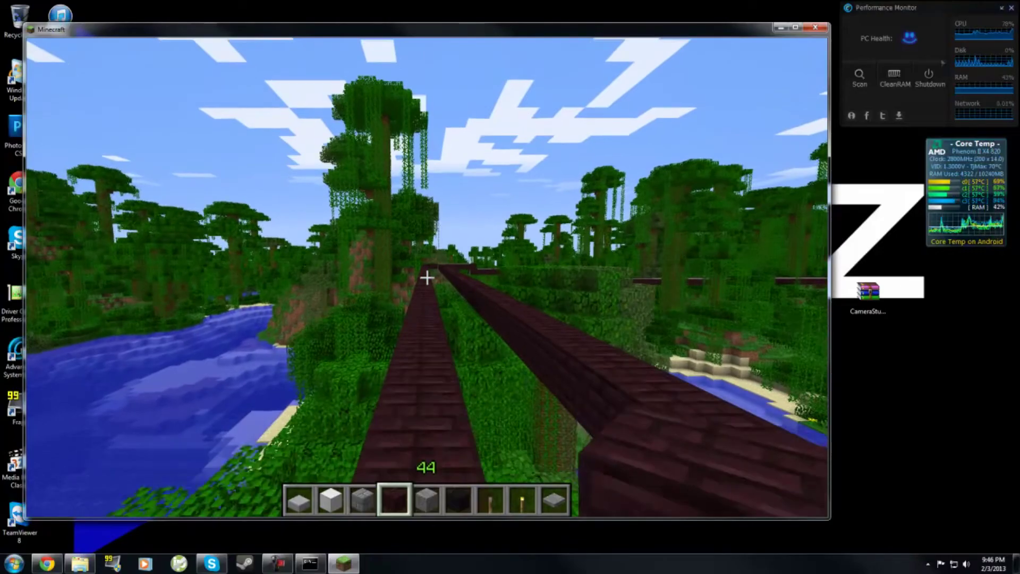
- Walk along the brick rails through the jungle with the debug information displayed
key("w")
key("F3")
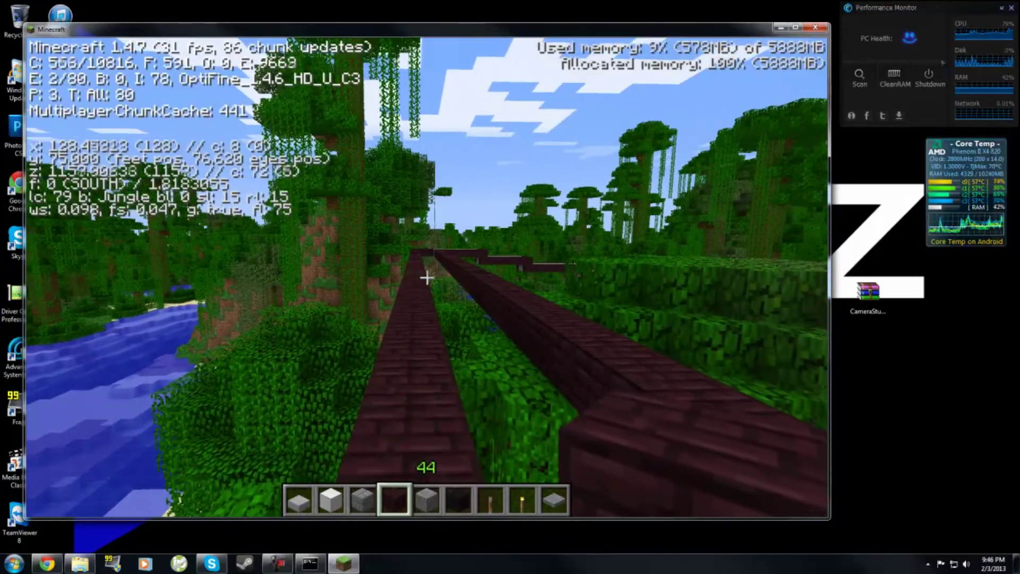
key("w")
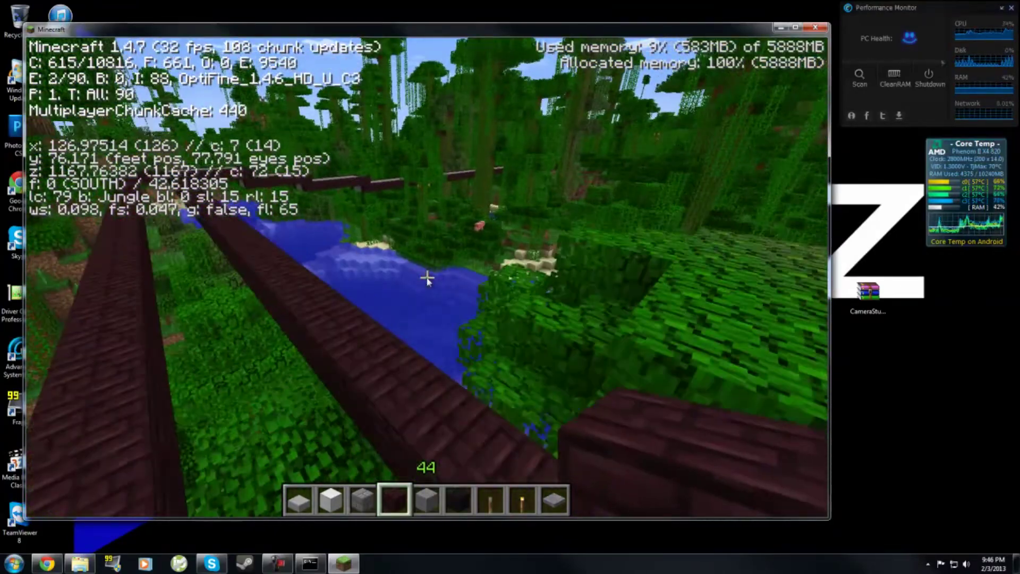
key("w")
- Reduce the render distance to Normal +80 and resume walking along the rails in the game
key("Escape")
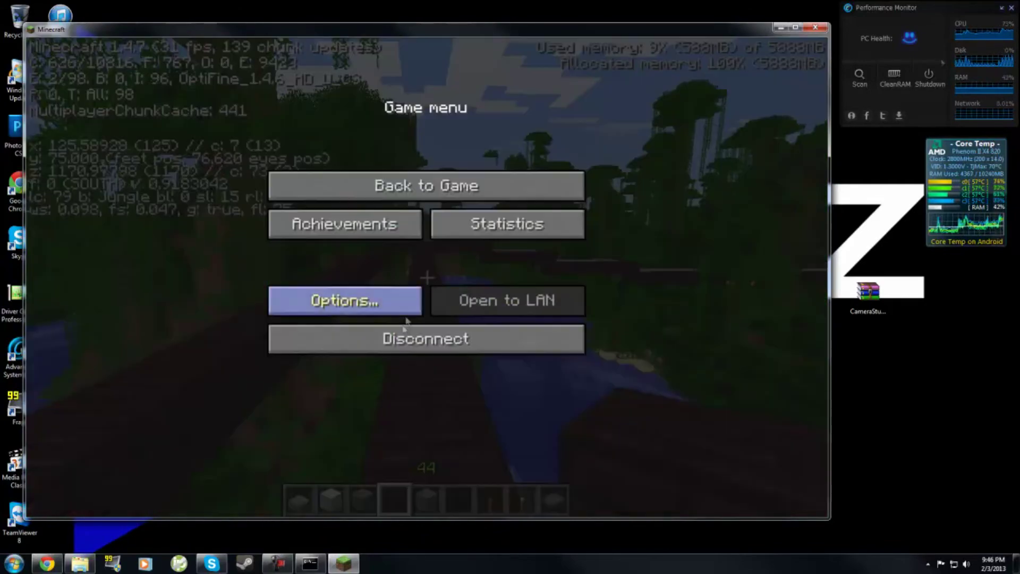
left_click(404, 313)
left_click(298, 275)
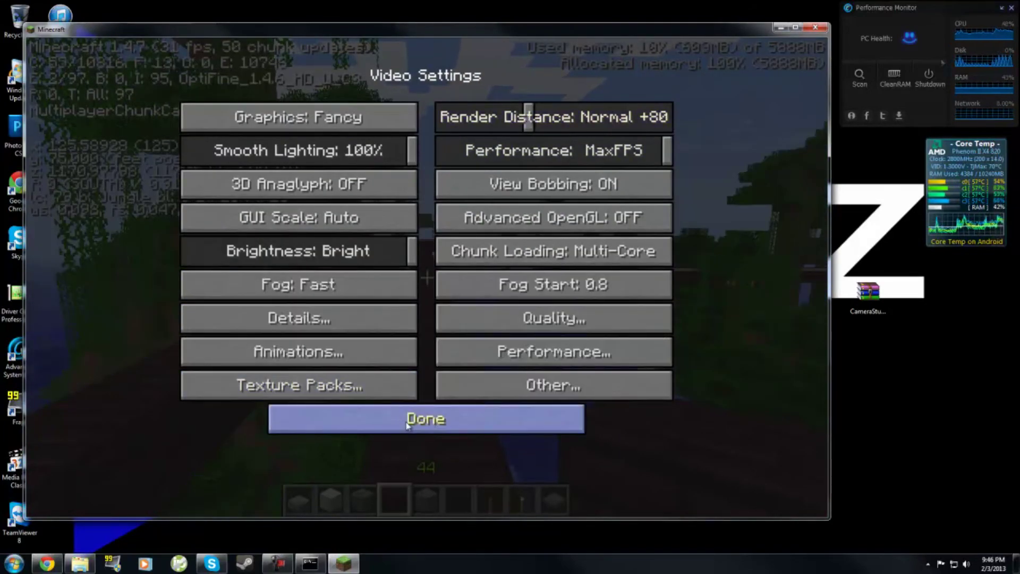
left_click(406, 424)
left_click(409, 404)
left_click(419, 196)
key("w")
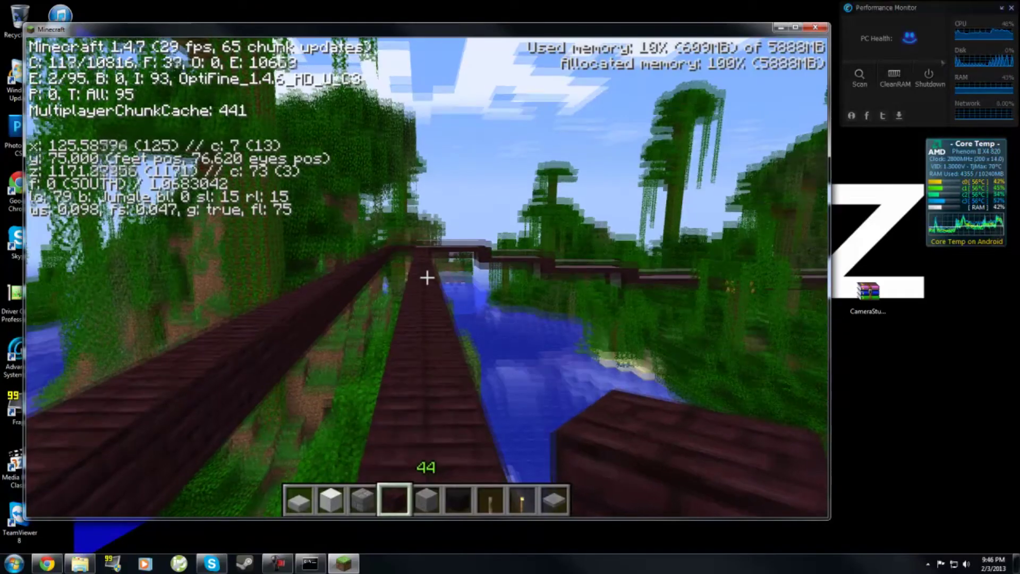
- Walk south along the brick rails to the stone path over the river and follow it west, pausing the game briefly
key("w")
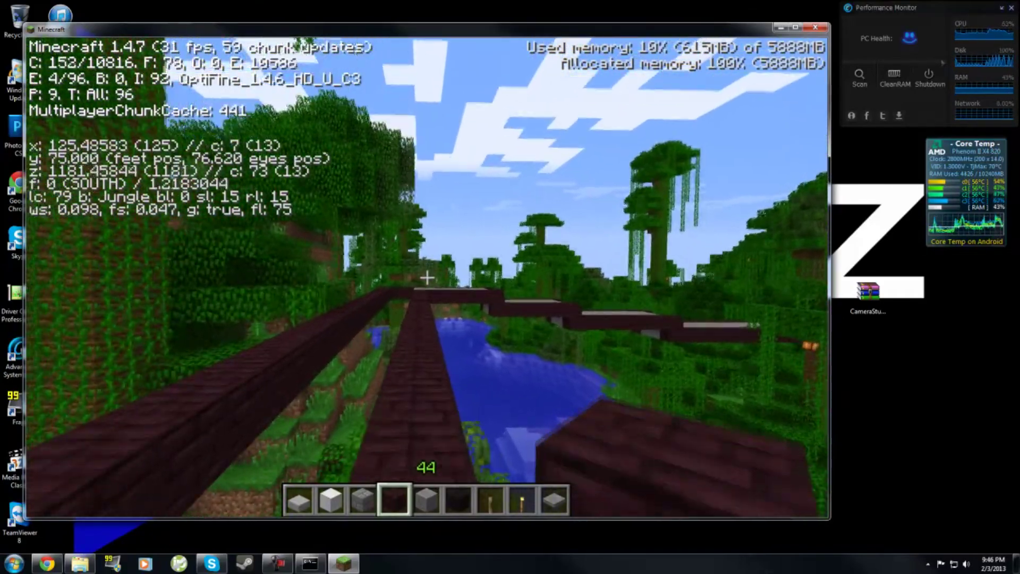
key("w")
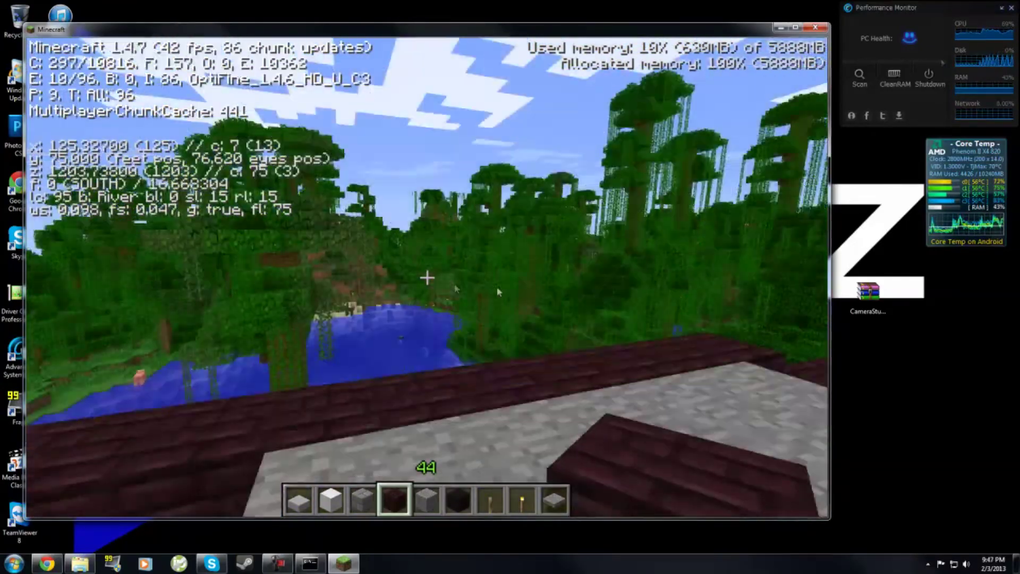
key("w")
key("Escape")
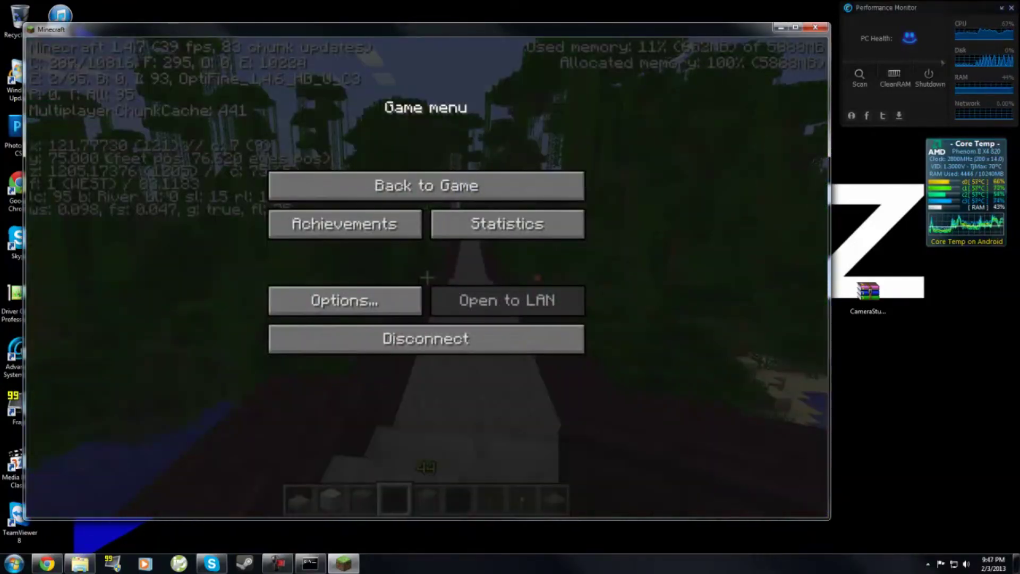
key("Escape")
key("w")
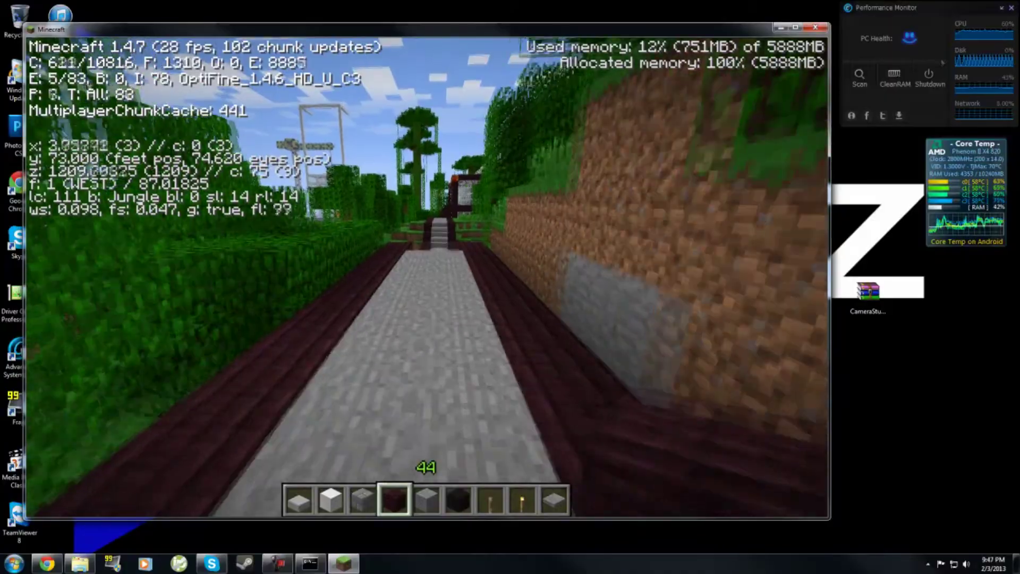
- Follow the stone path west through the jungle and up the steps to the glass-walled building
key("w")
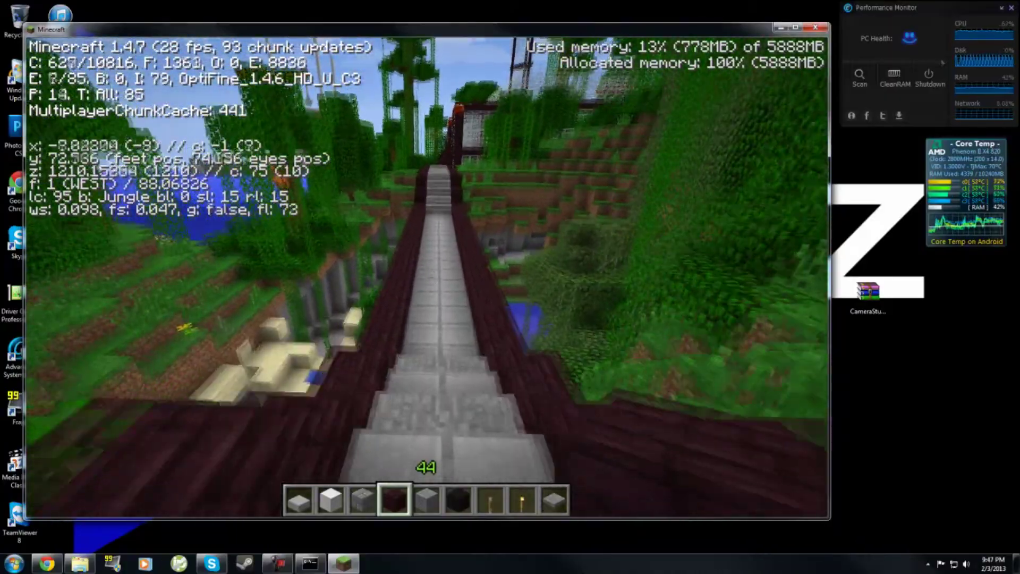
key("w")
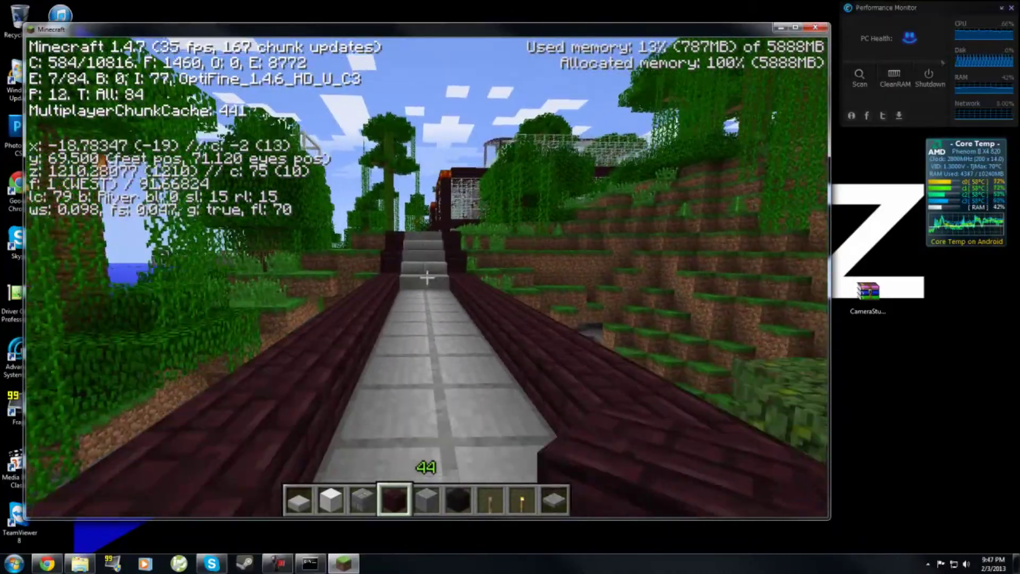
key("w")
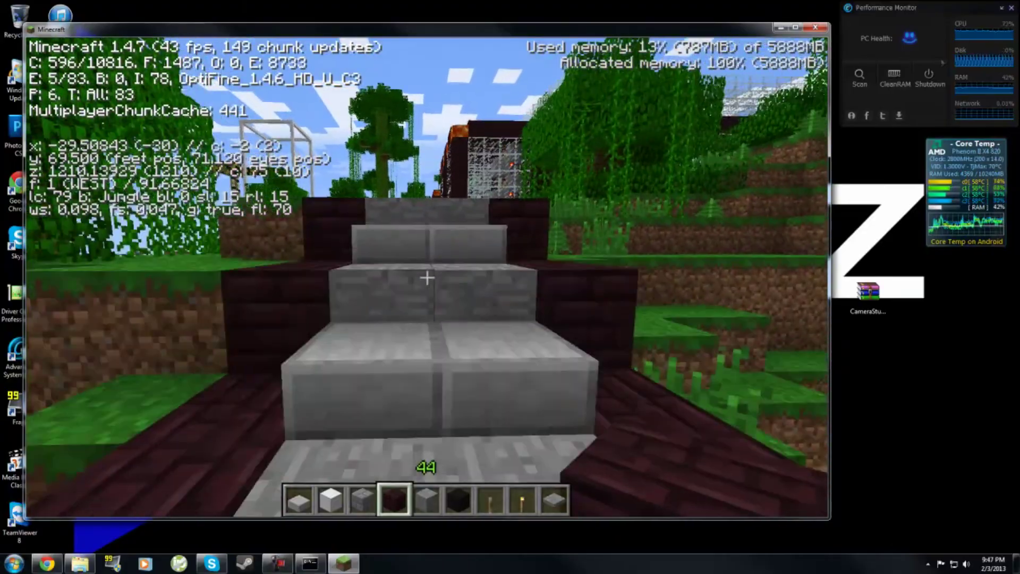
key("w")
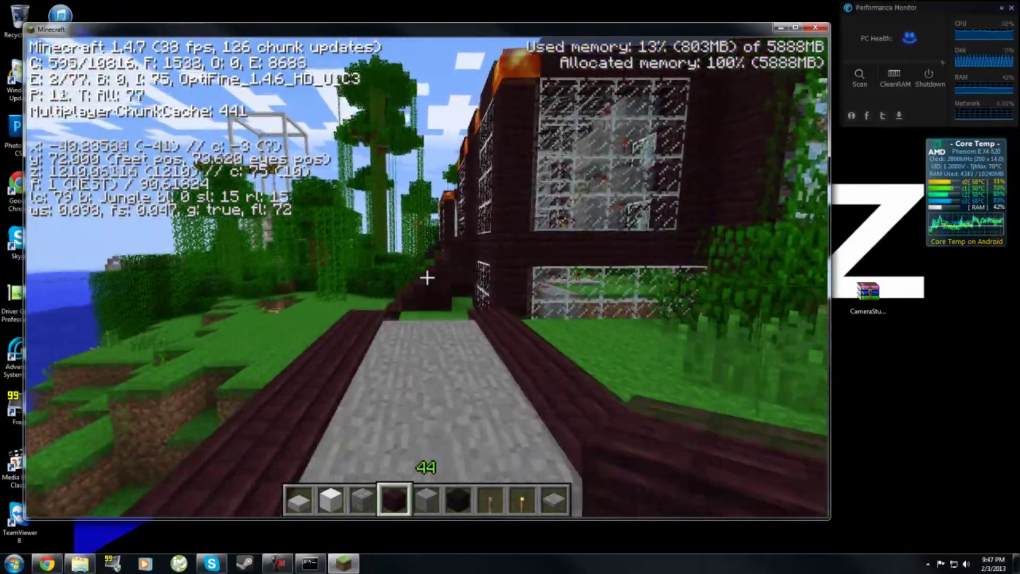
- Explore around and above the glass-roofed building and head back toward the stone path
key("w")
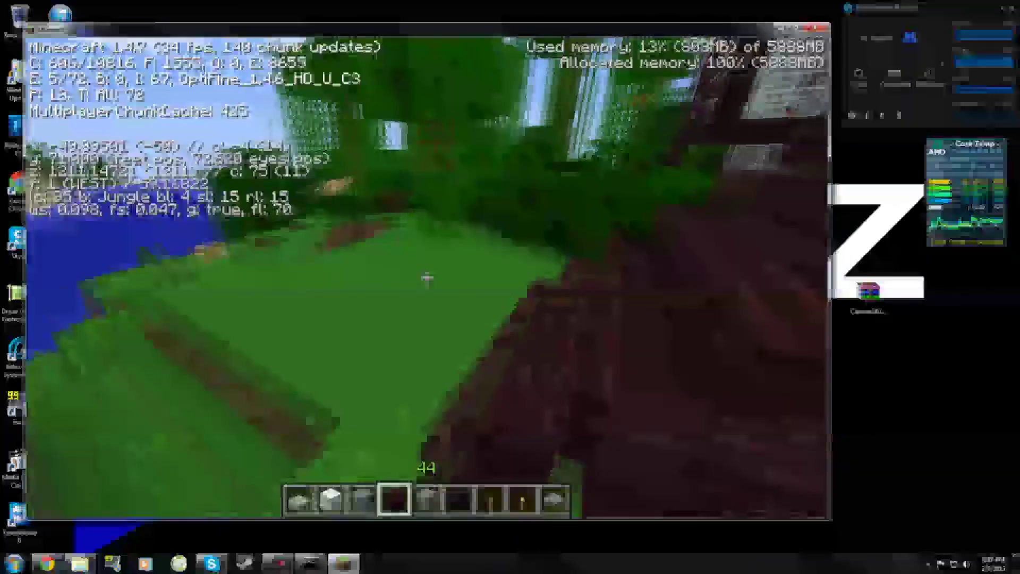
key("w")
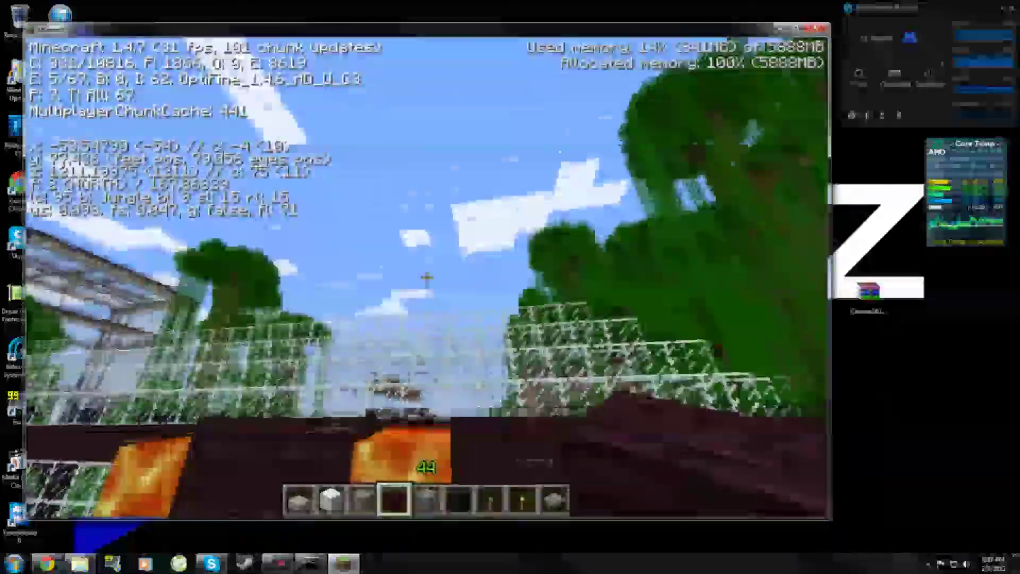
key("w")
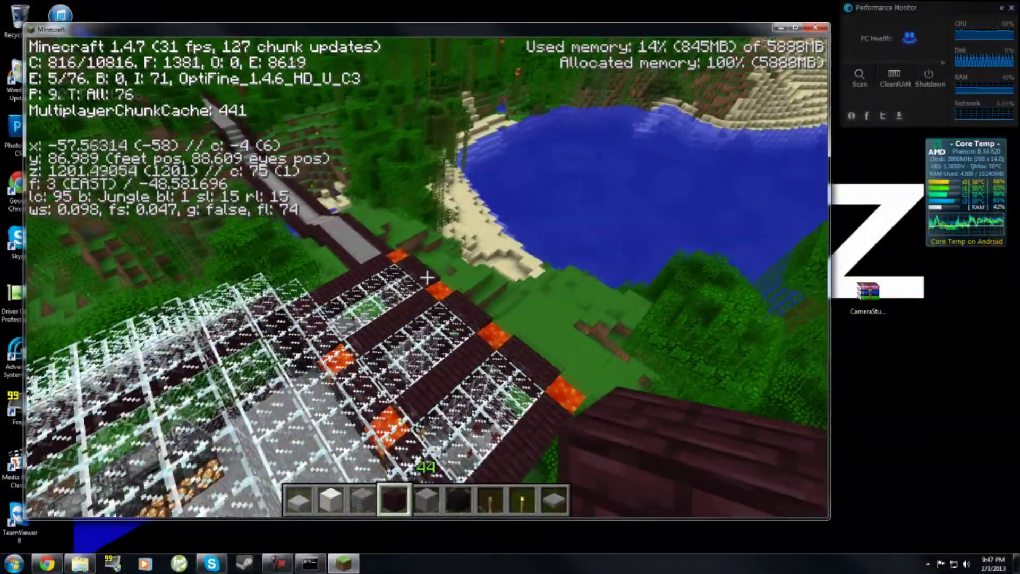
key("w")
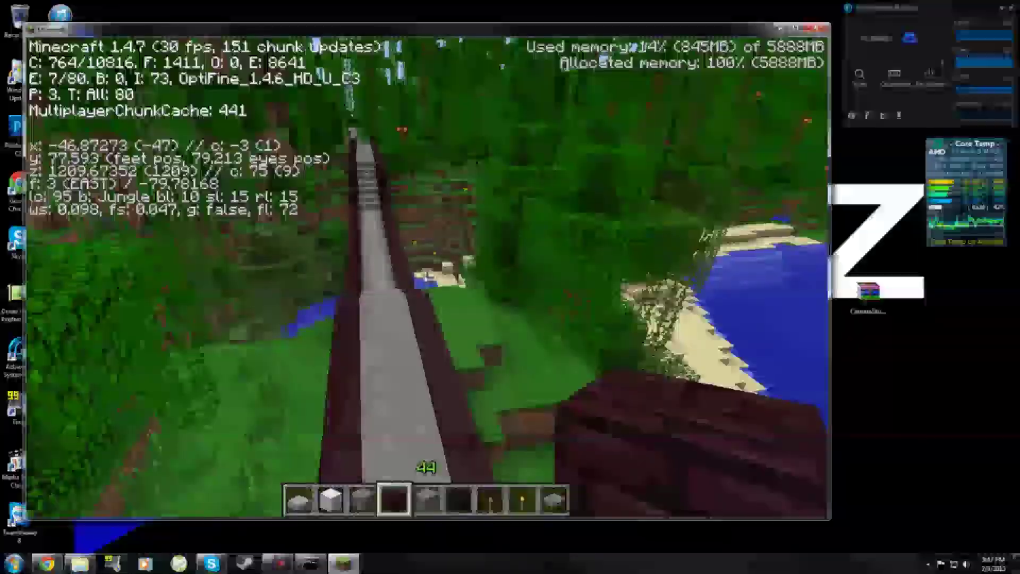
- Pause and resume the game, and walk east along the stone path away from the building
key("Escape")
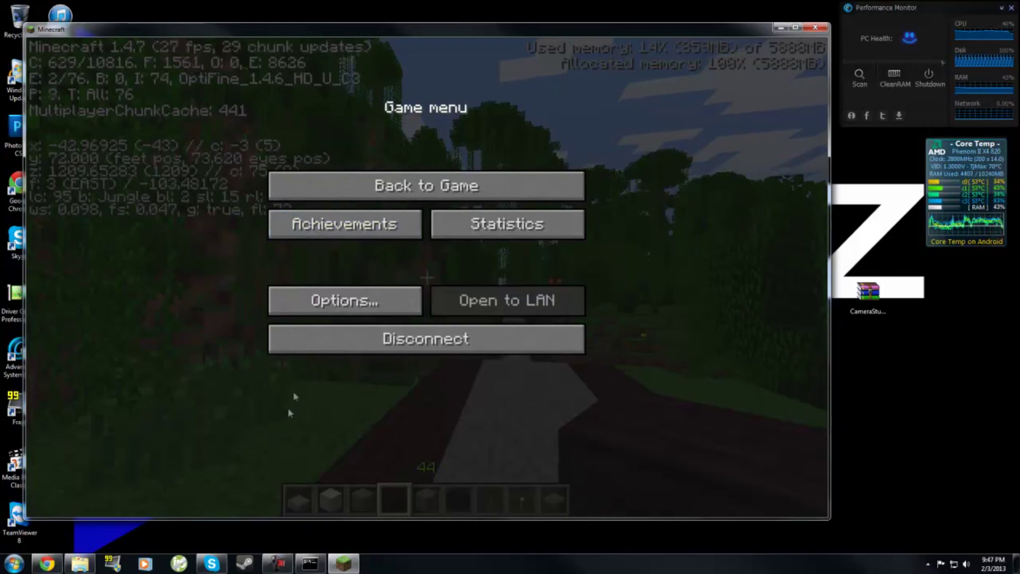
left_click(345, 186)
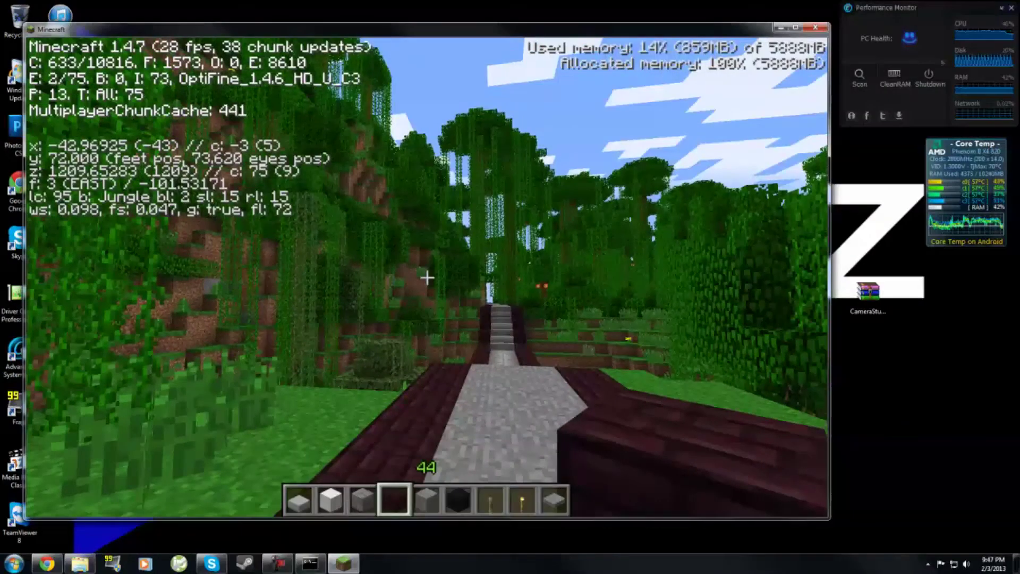
key("w")
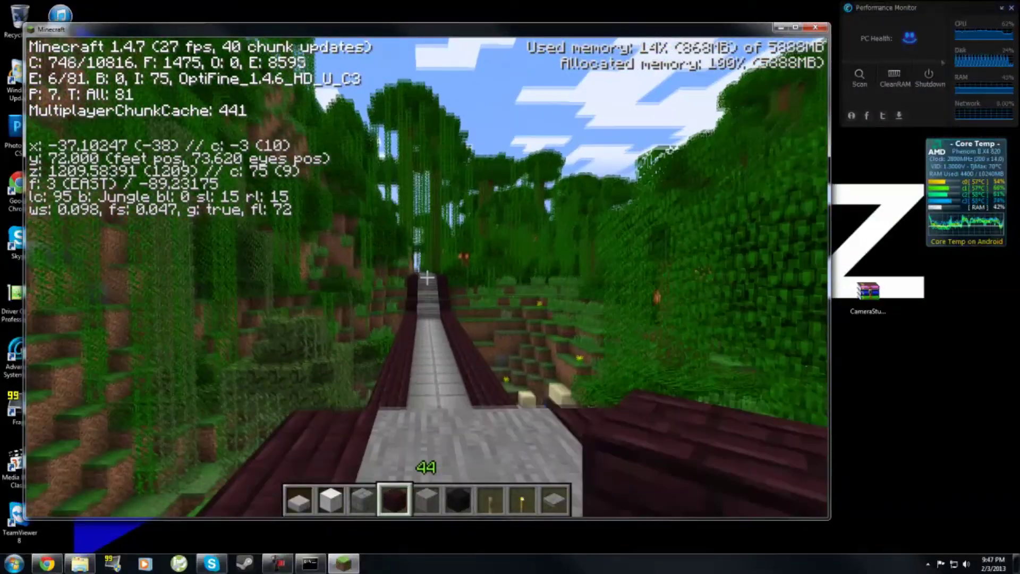
- Disconnect from the multiplayer server and close the Minecraft window
key("Escape")
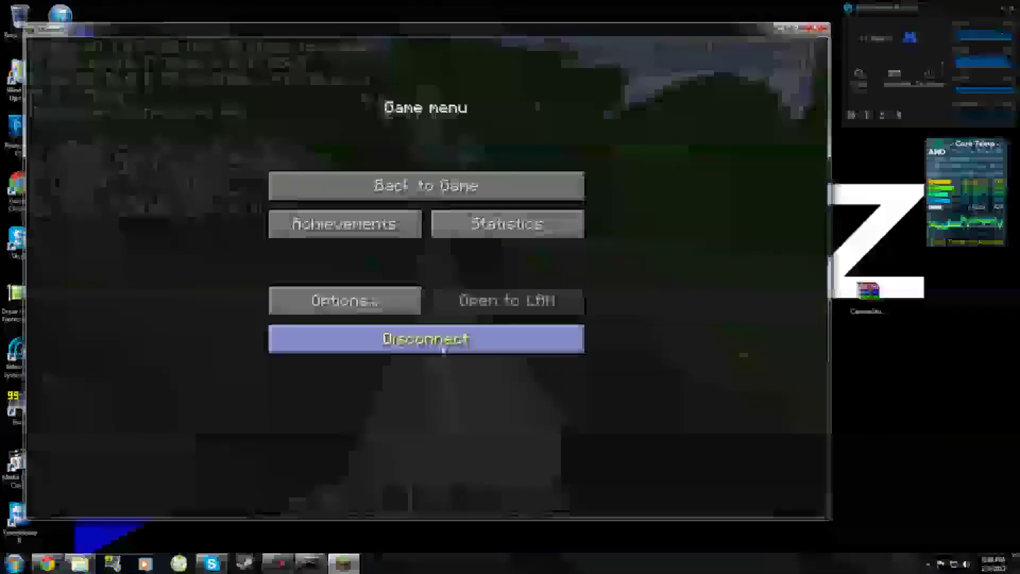
left_click(467, 337)
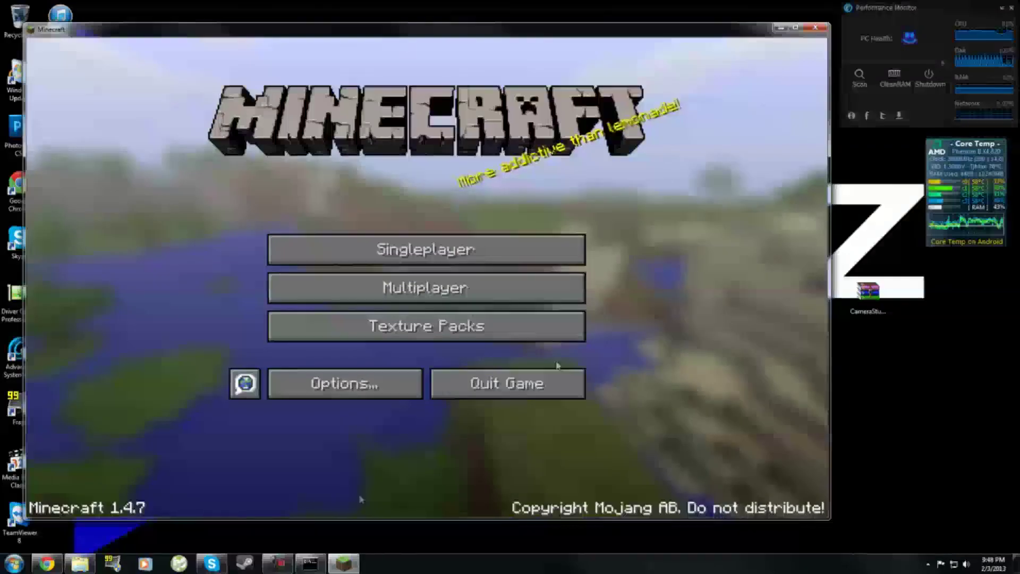
left_click(815, 27)
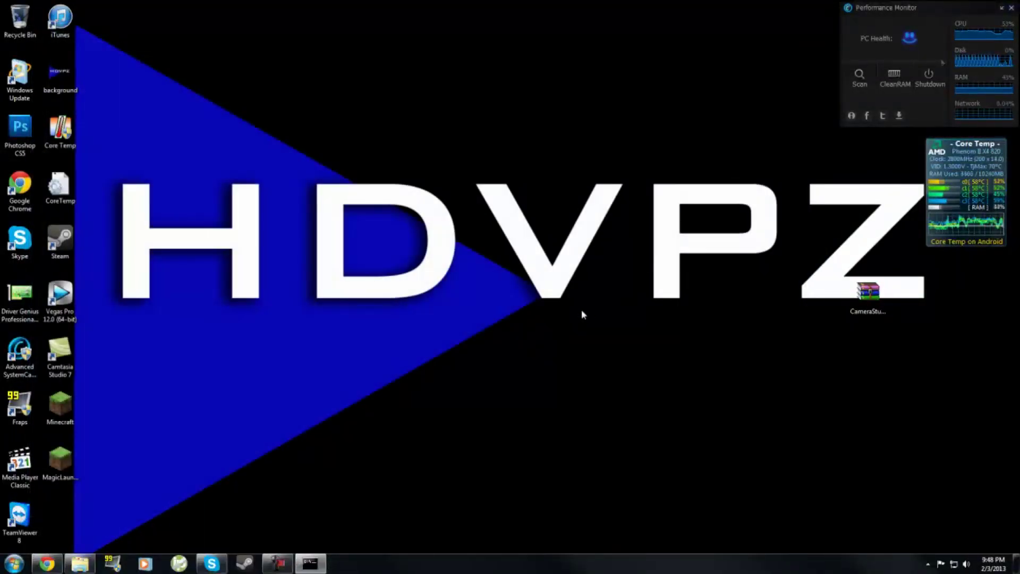